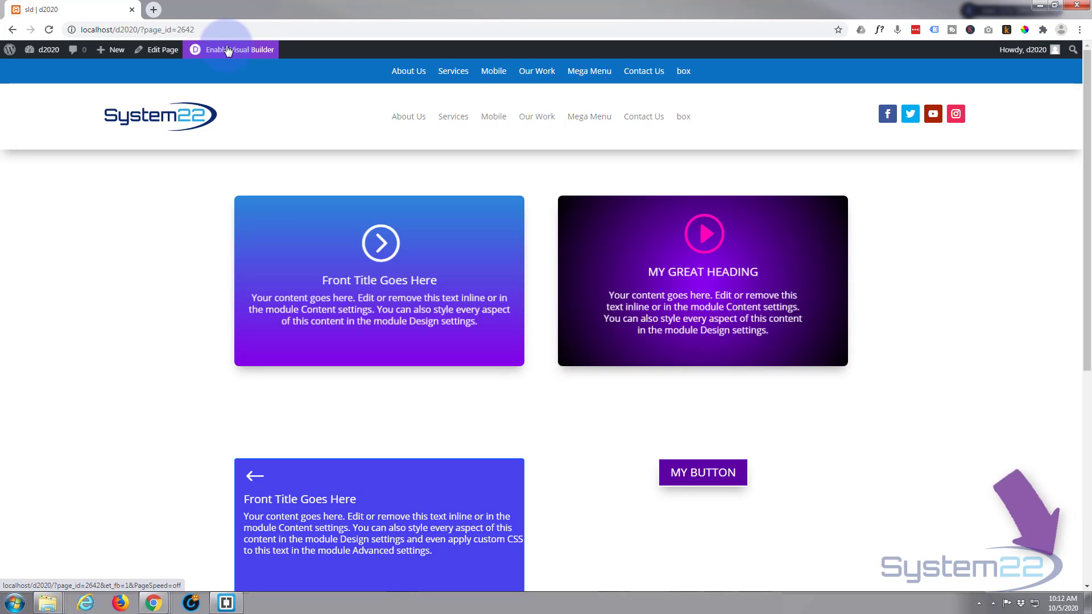
Open the current page for editing in the Divi Visual Builder.
click(226, 50)
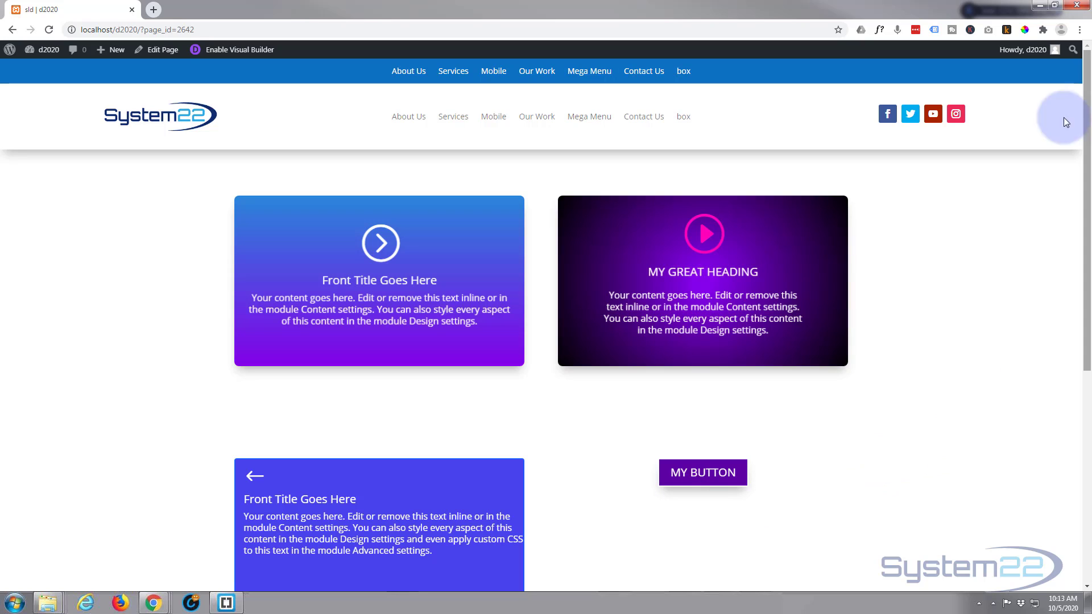
click(225, 51)
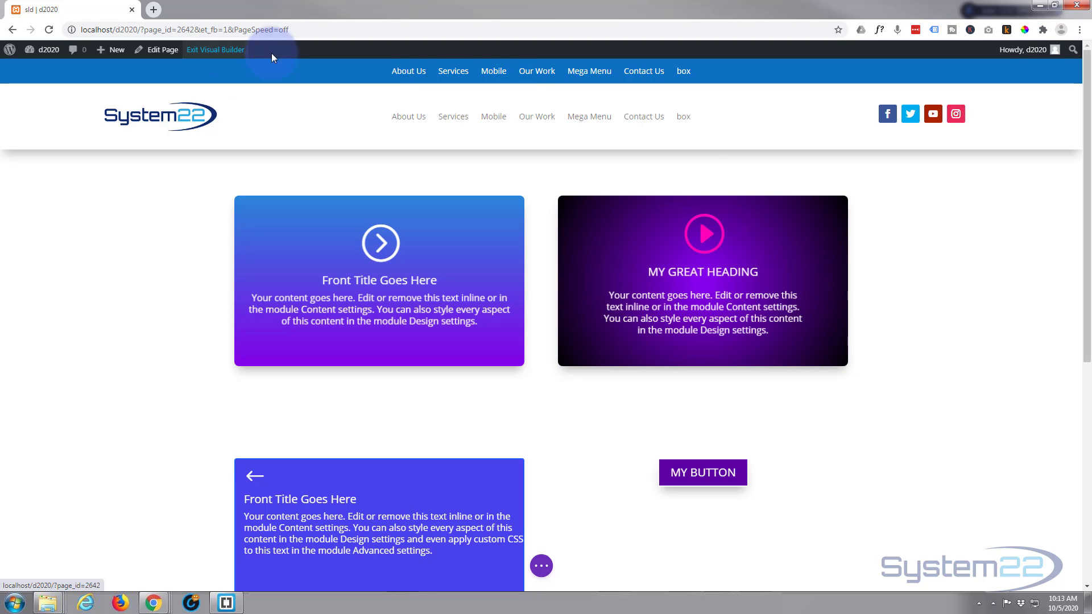
Insert a Next Button module directly below the existing MY BUTTON module.
scroll(808, 421, down, 2)
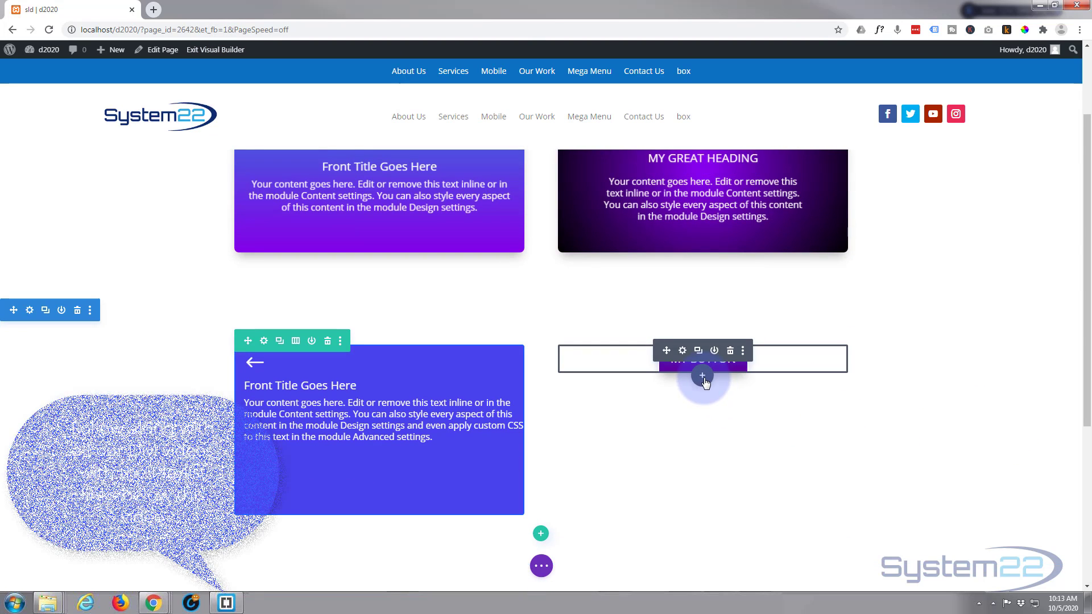
click(703, 377)
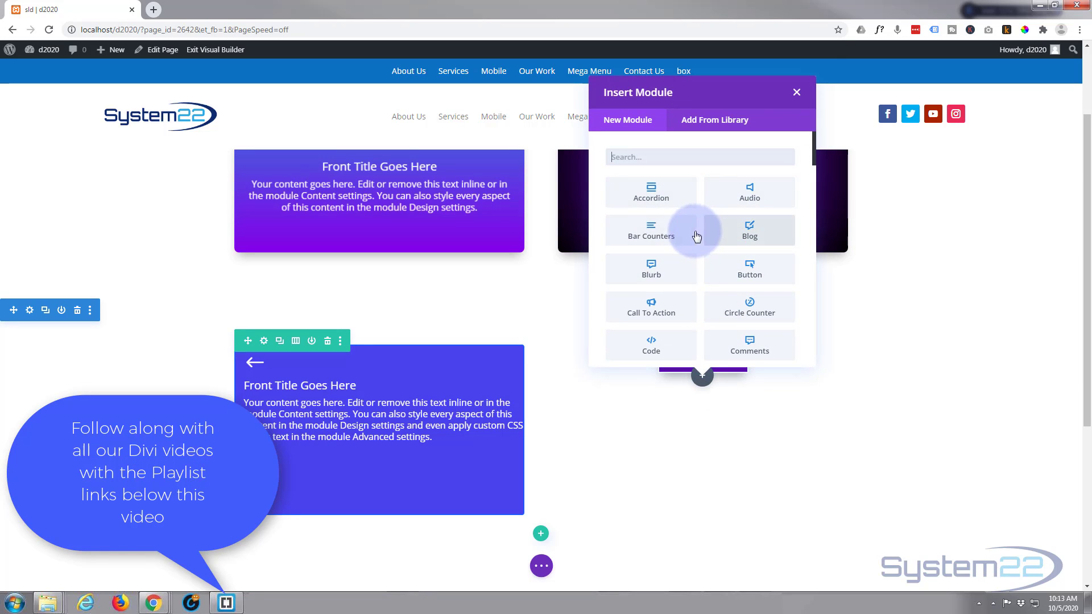
scroll(688, 242, down, 5)
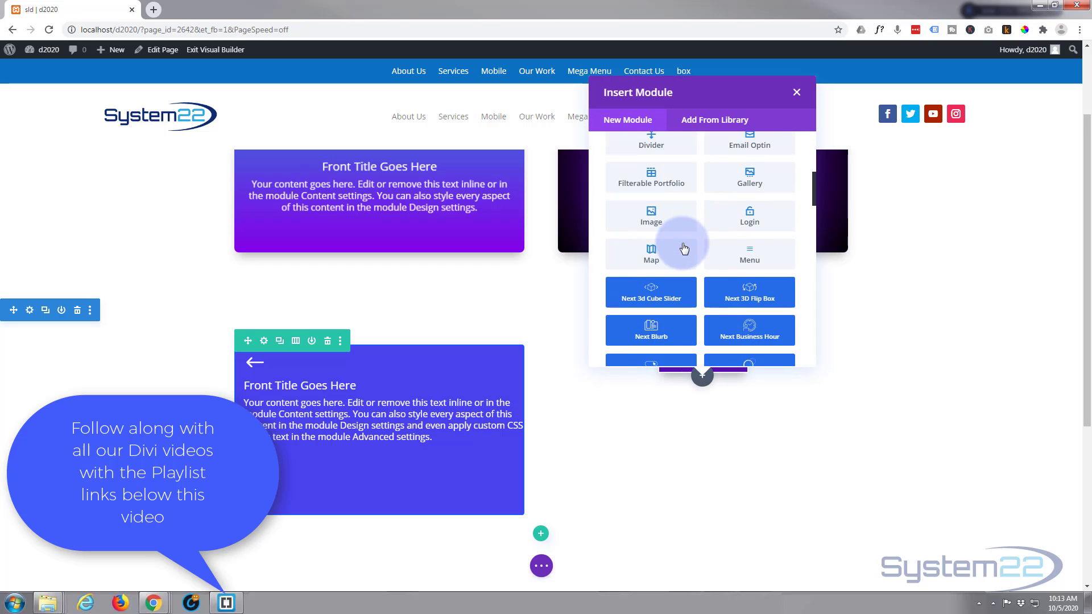
scroll(685, 246, down, 3)
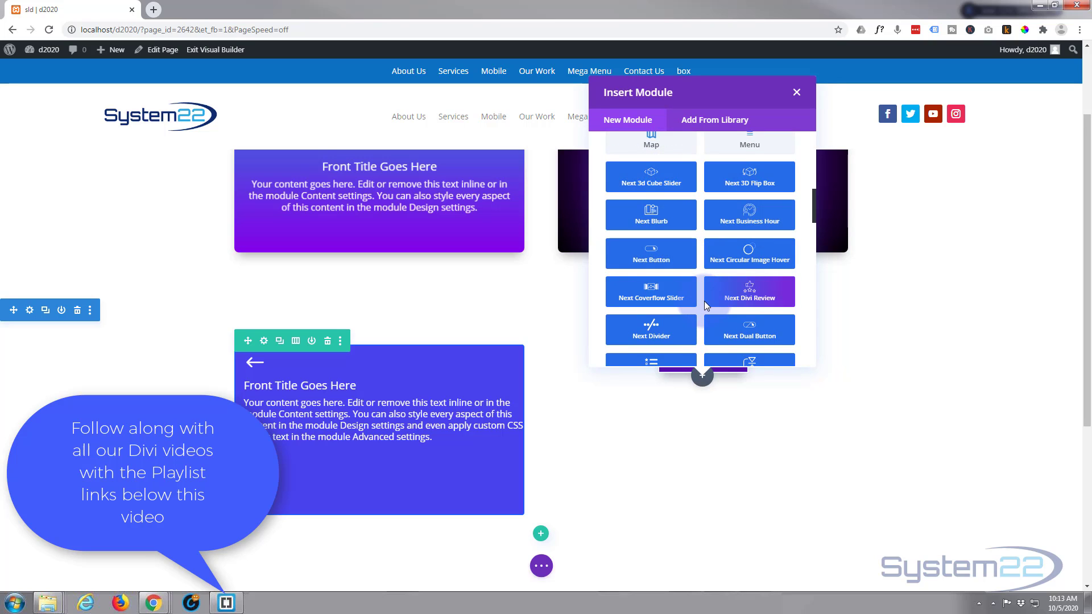
scroll(699, 305, down, 4)
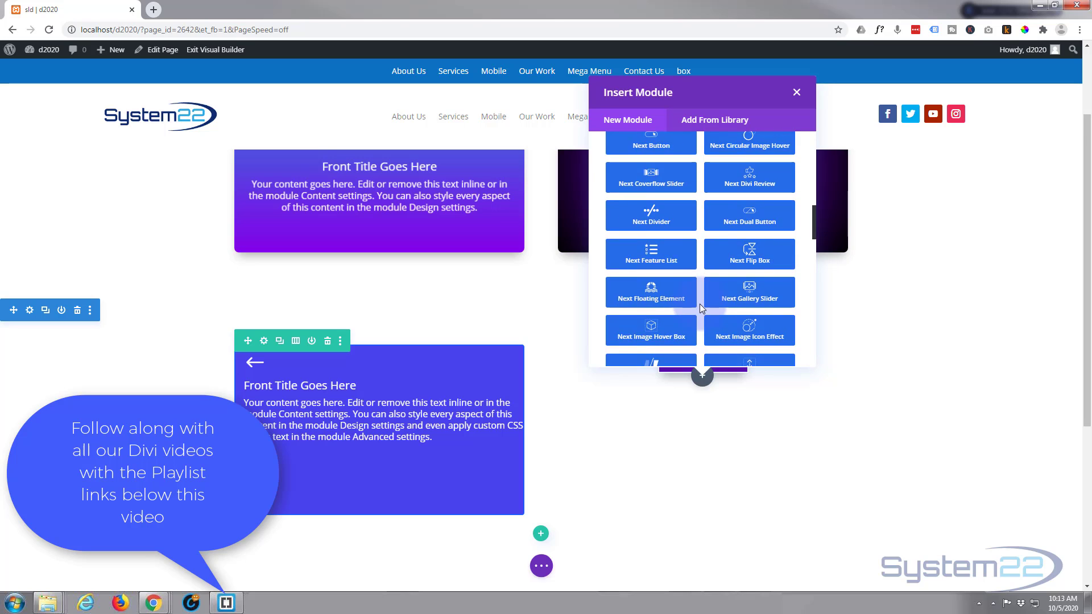
scroll(699, 307, down, 10)
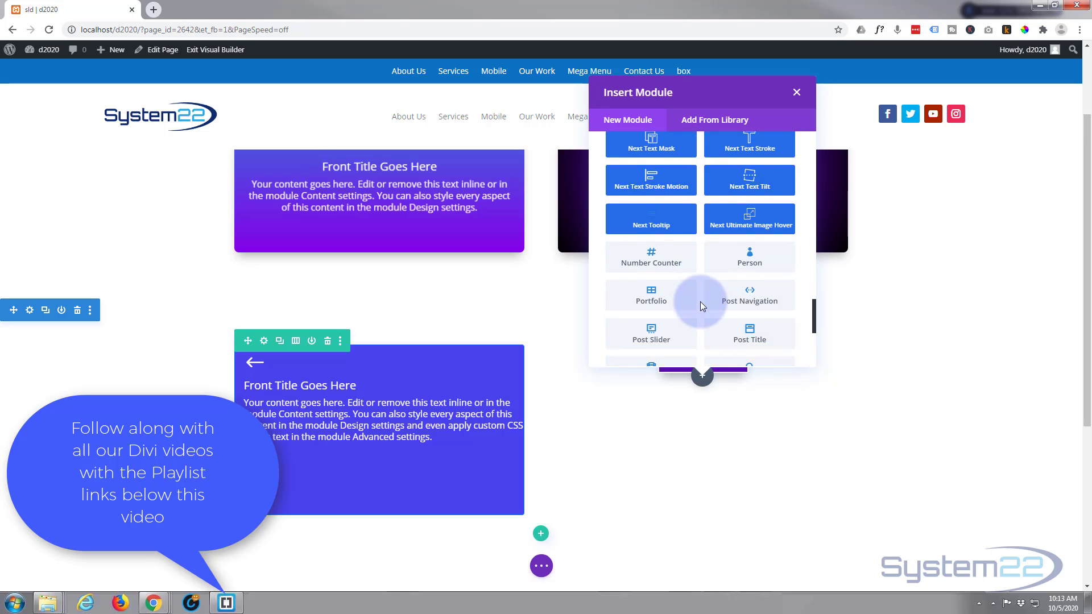
scroll(701, 306, down, 1)
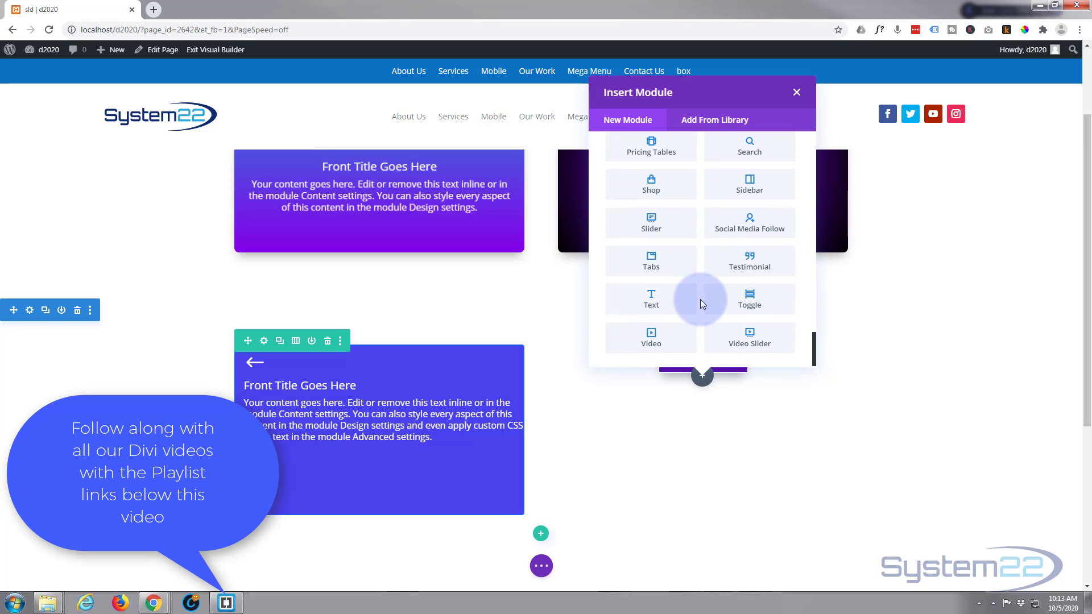
scroll(700, 296, up, 6)
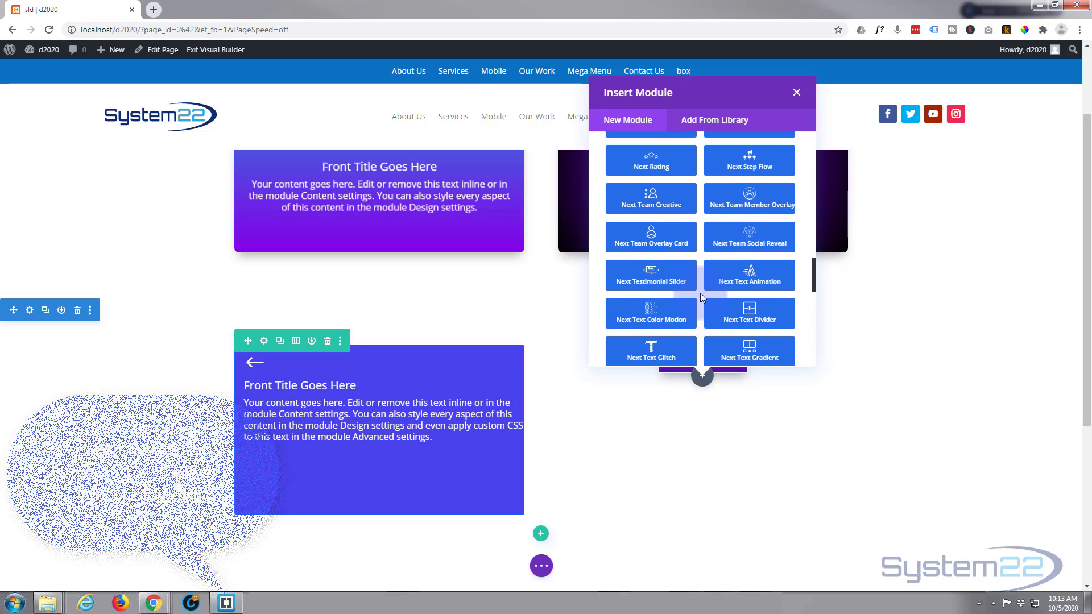
scroll(701, 292, up, 8)
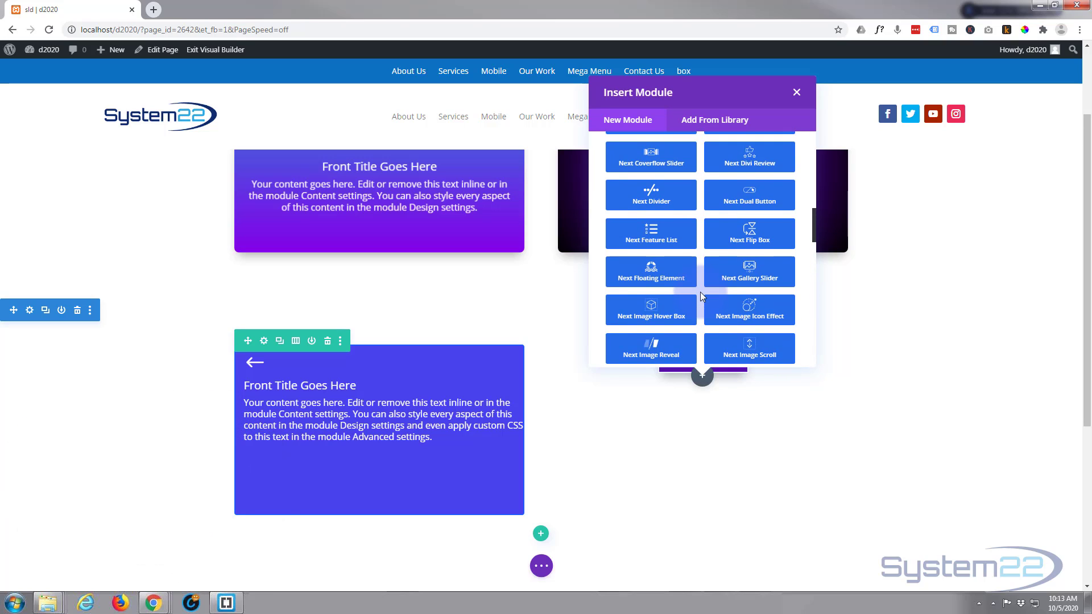
scroll(701, 296, up, 2)
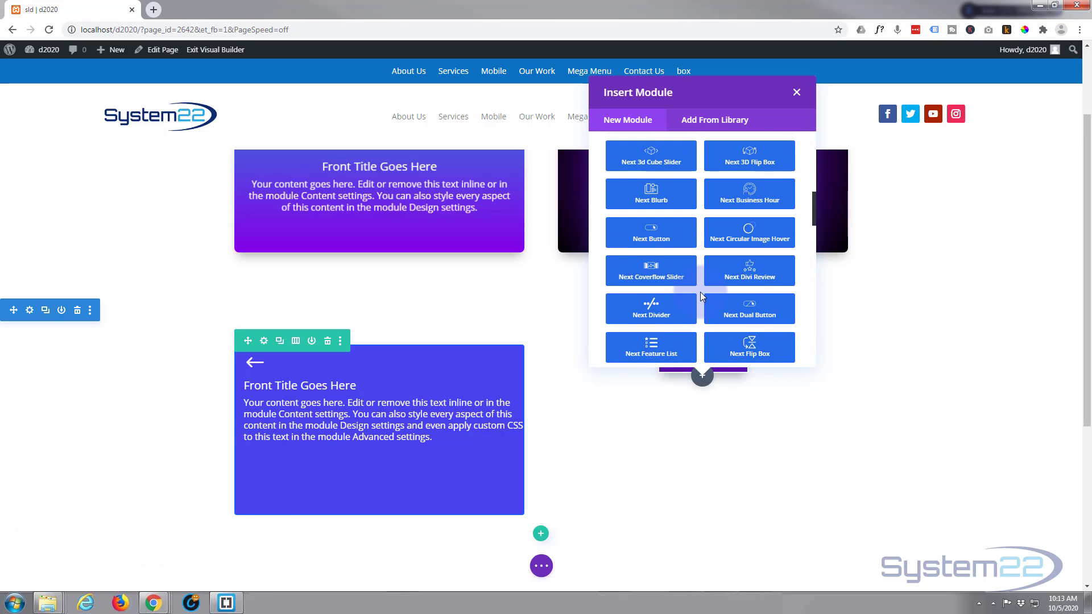
click(652, 237)
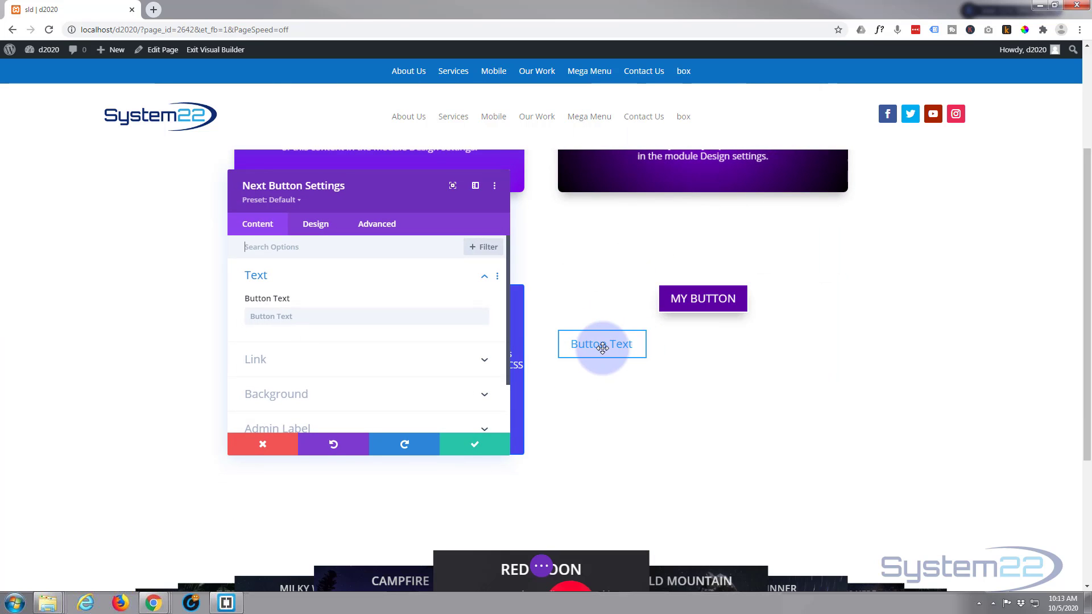
Set the new button's text to "My New Button" and its link to "#".
click(300, 316)
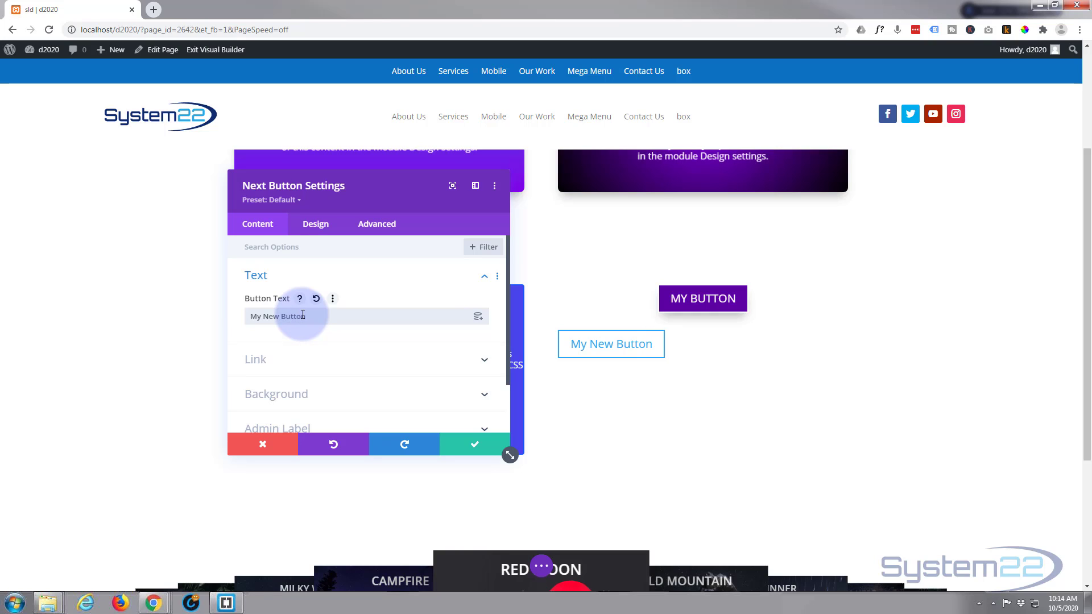
click(318, 360)
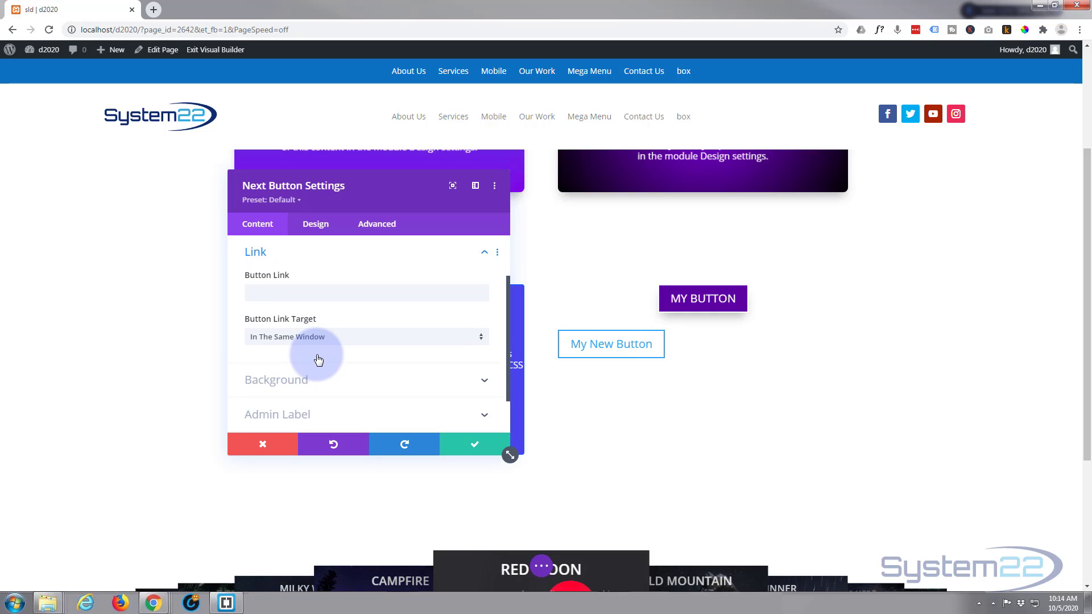
click(249, 293)
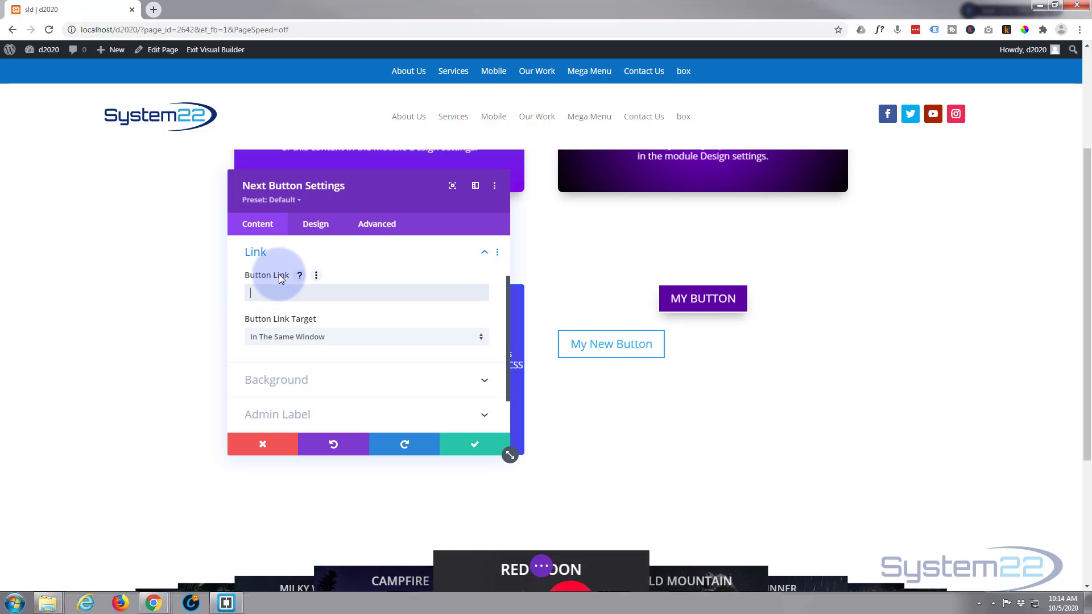
text(#)
click(350, 346)
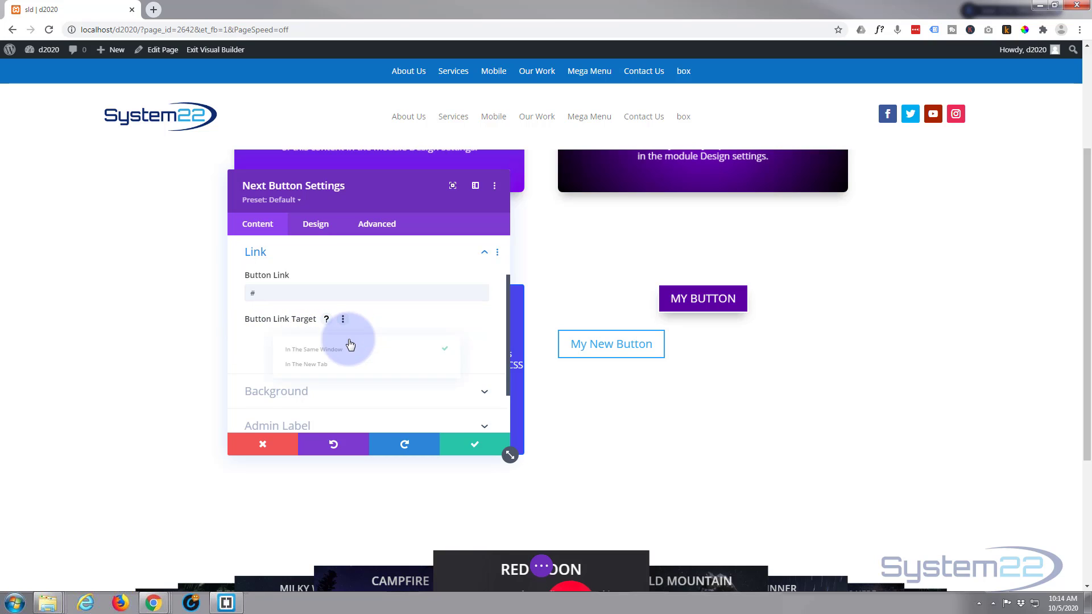
click(380, 315)
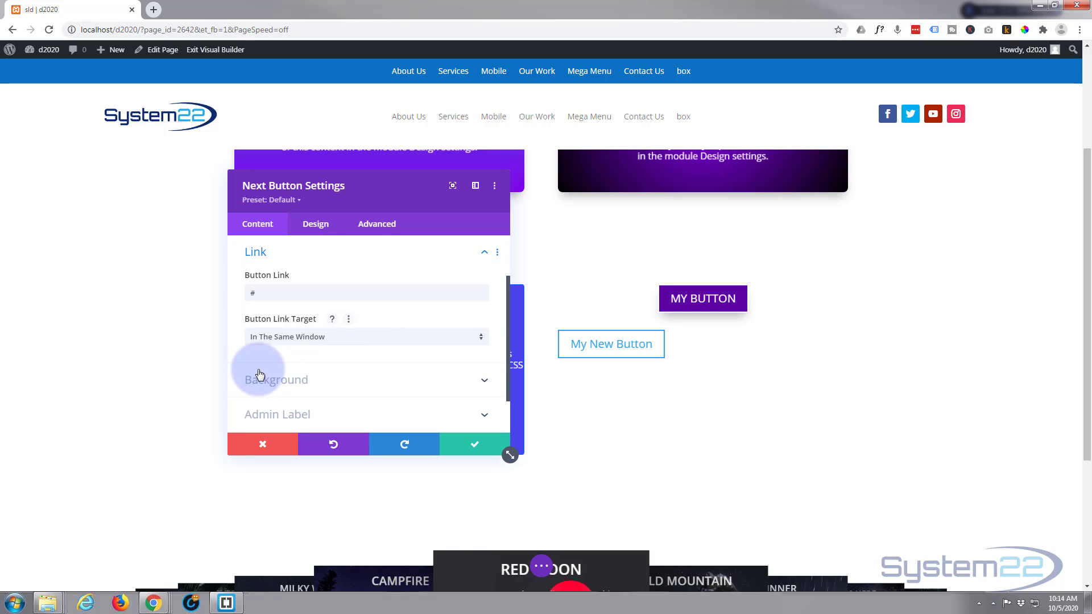
Give the new button a solid blue background color from the saved palette.
click(338, 381)
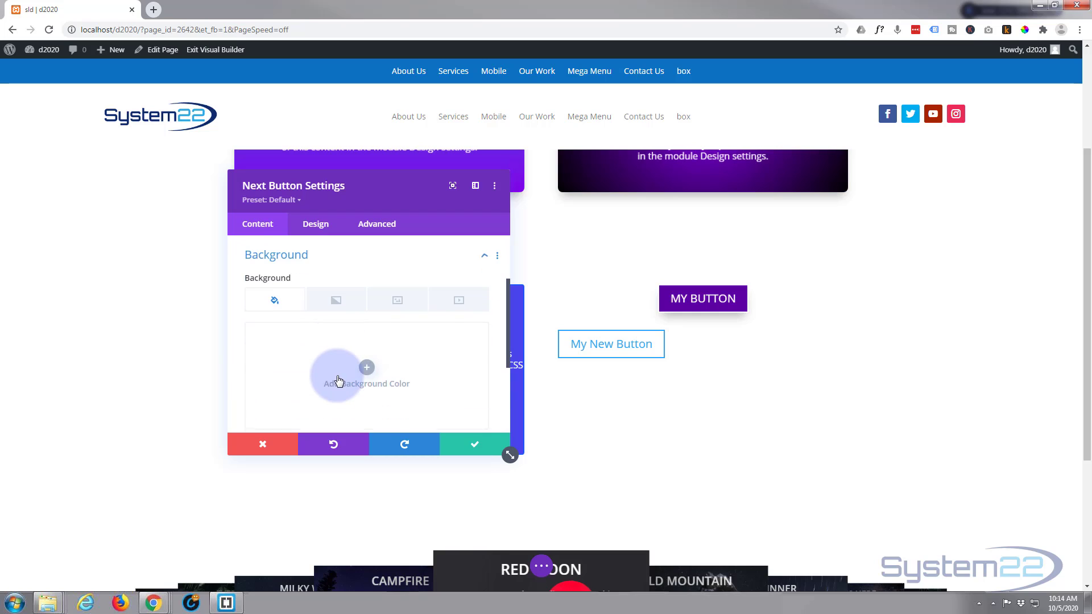
scroll(337, 374, down, 2)
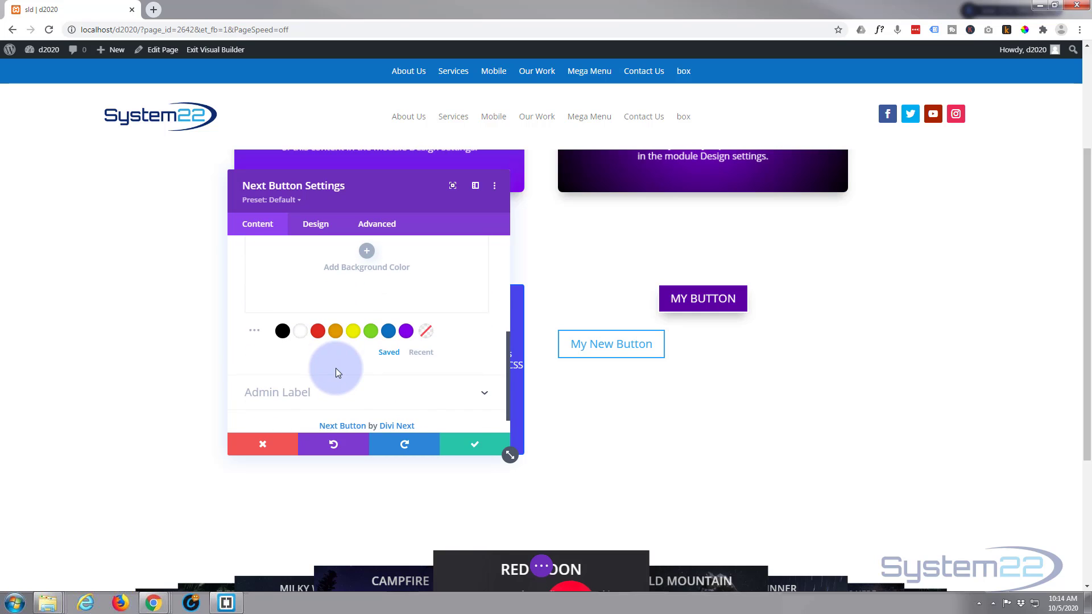
scroll(336, 367, up, 2)
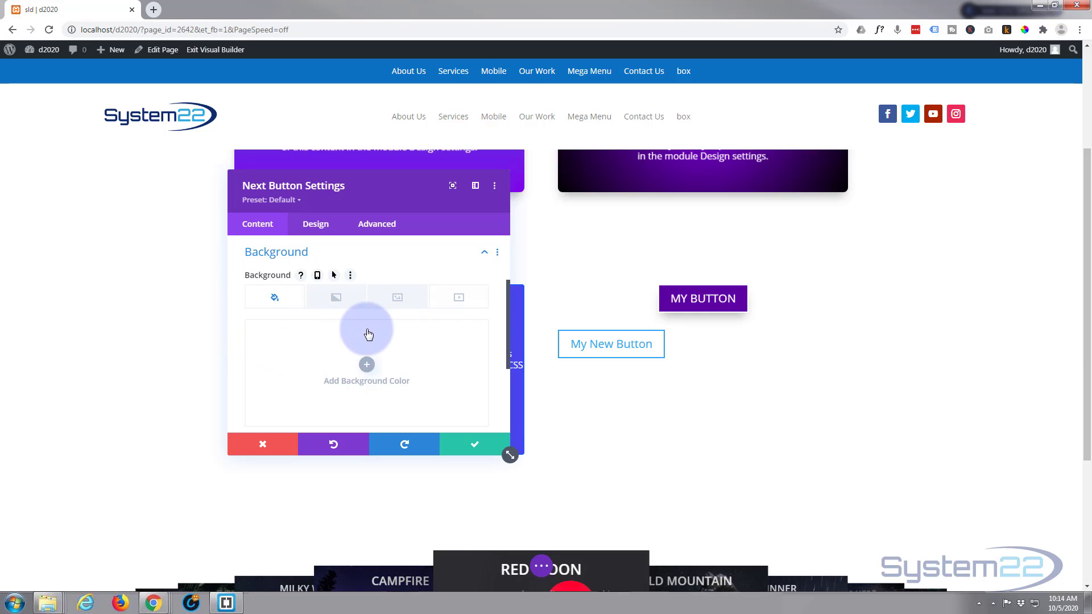
scroll(368, 335, down, 2)
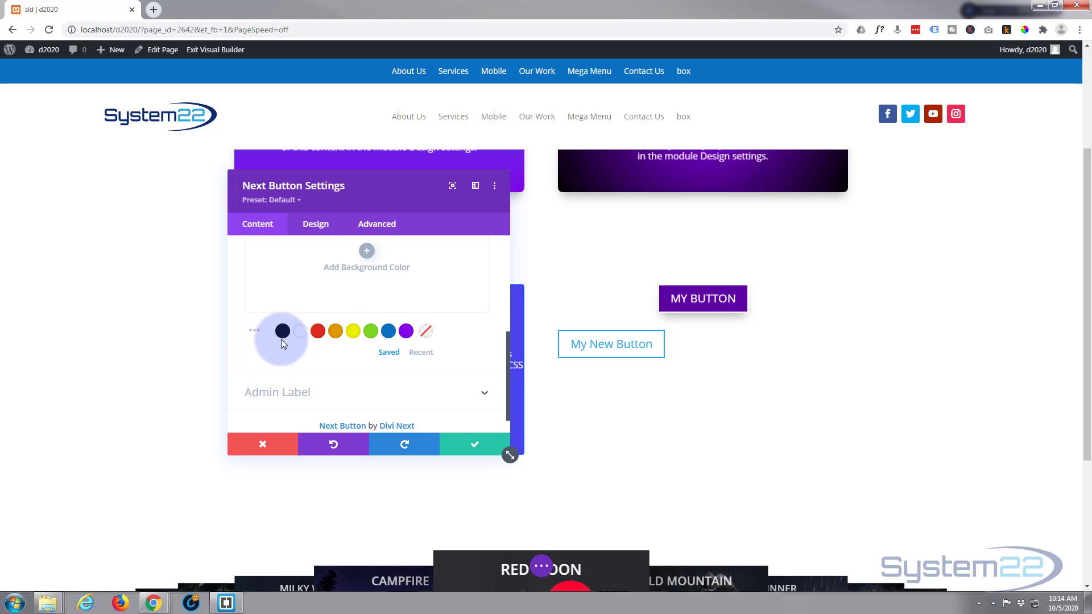
click(389, 332)
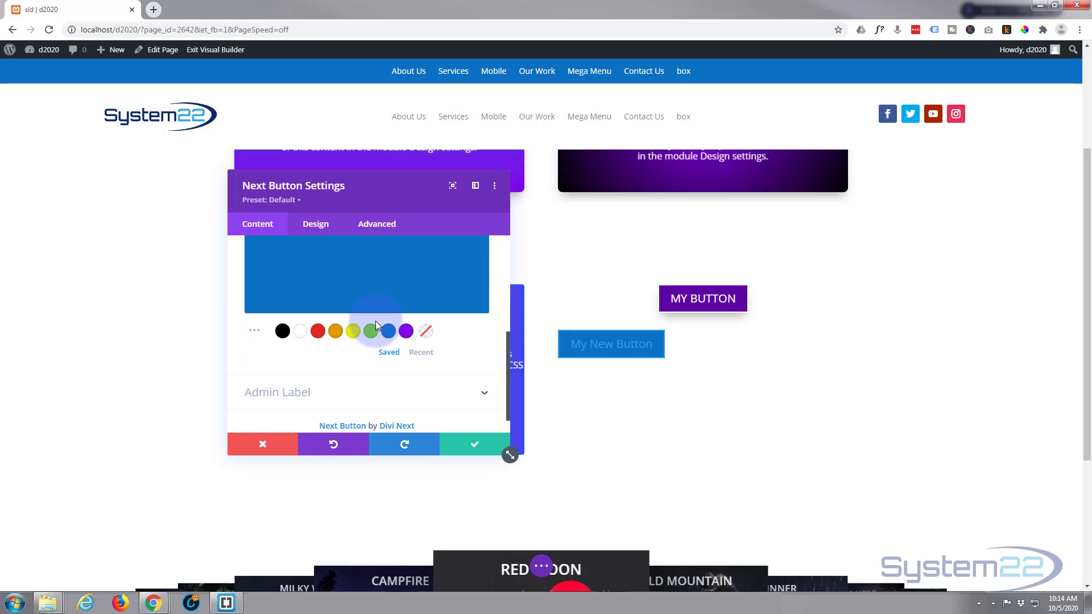
scroll(364, 318, down, 1)
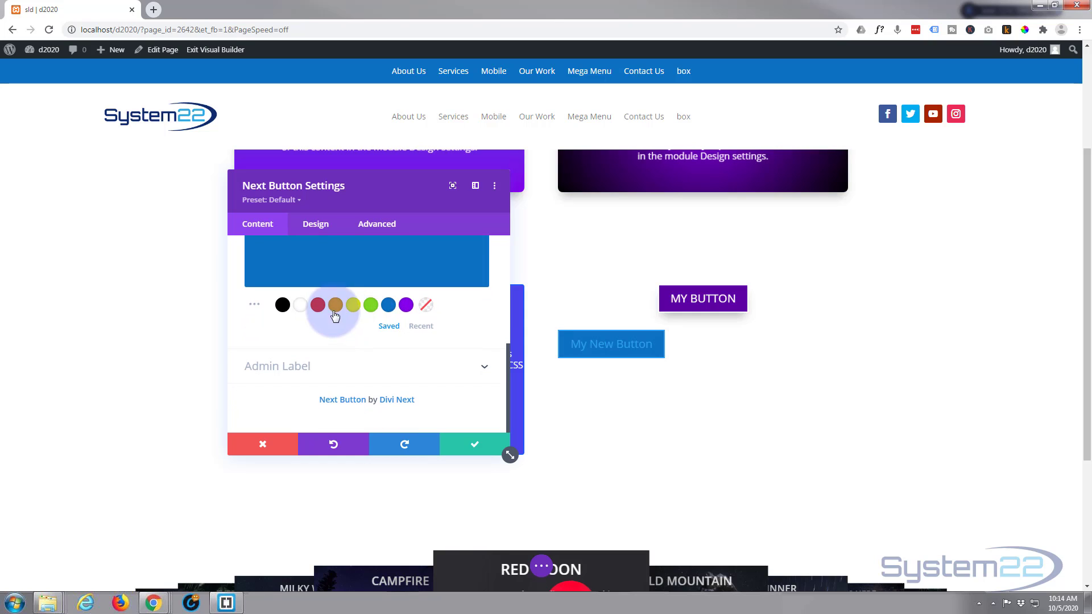
Browse the fonts available for the button text in the design settings and choose Default.
click(315, 226)
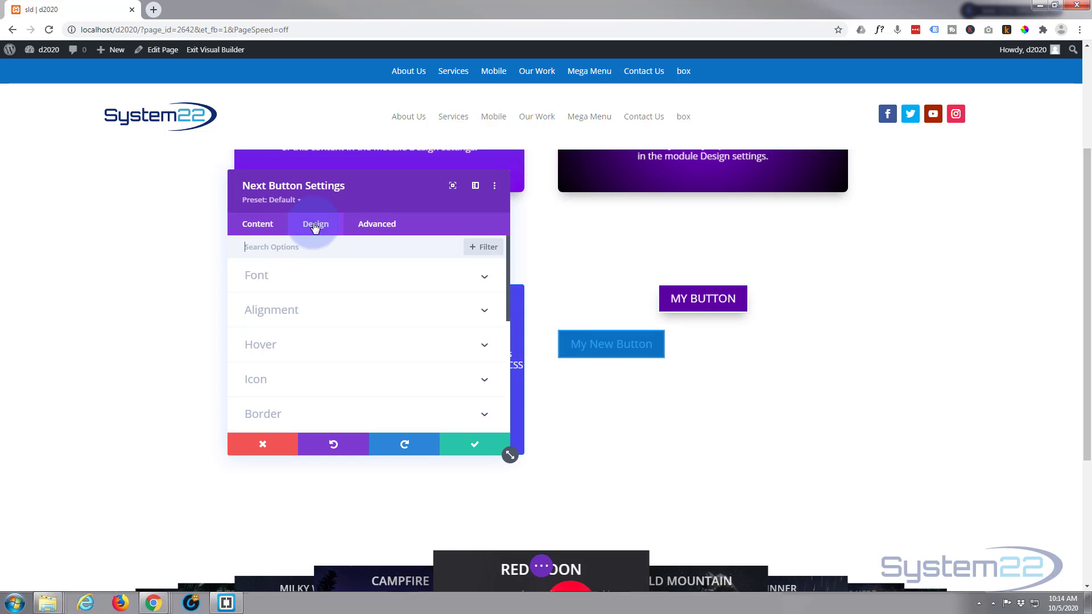
click(353, 278)
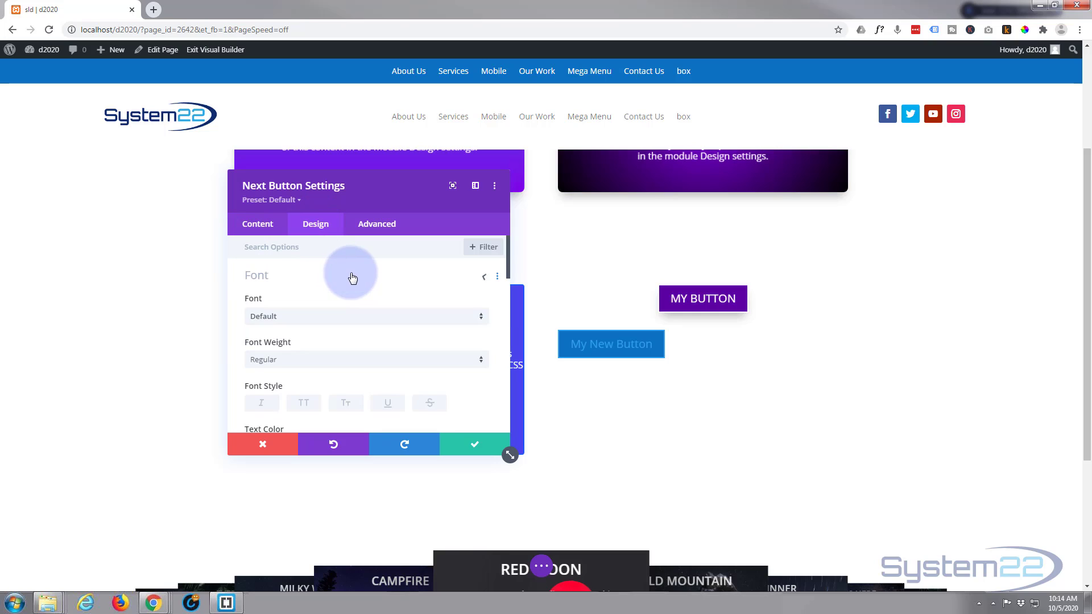
click(334, 317)
scroll(366, 339, down, 3)
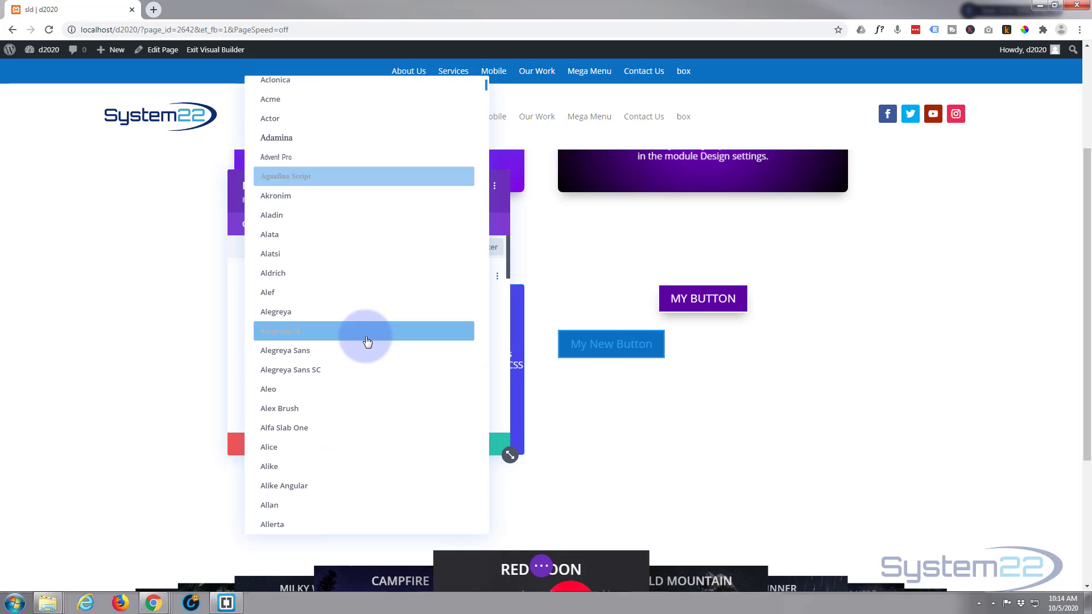
scroll(366, 341, down, 14)
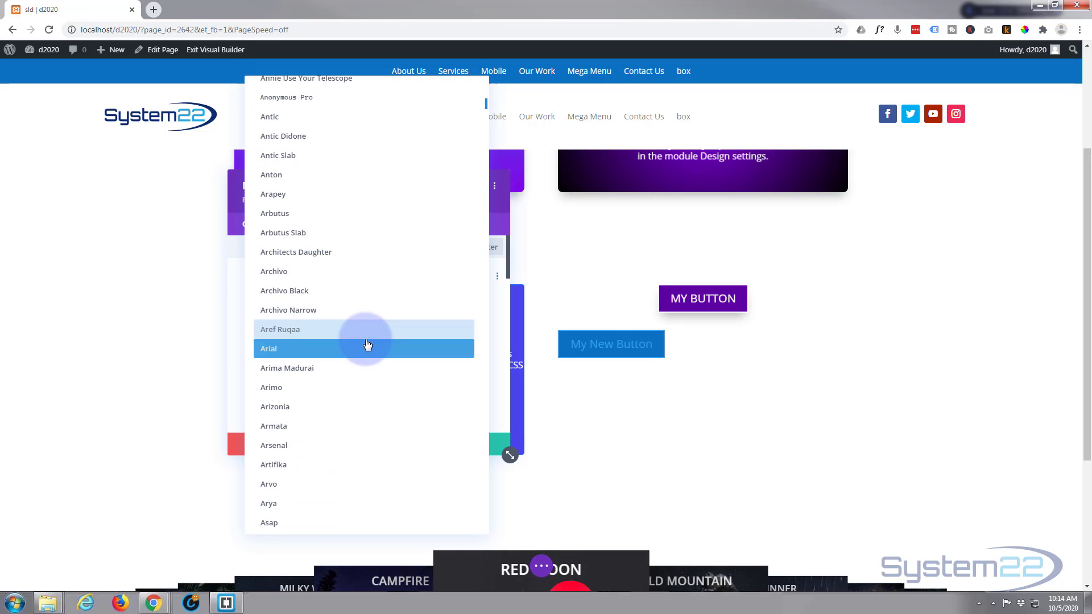
scroll(367, 344, up, 14)
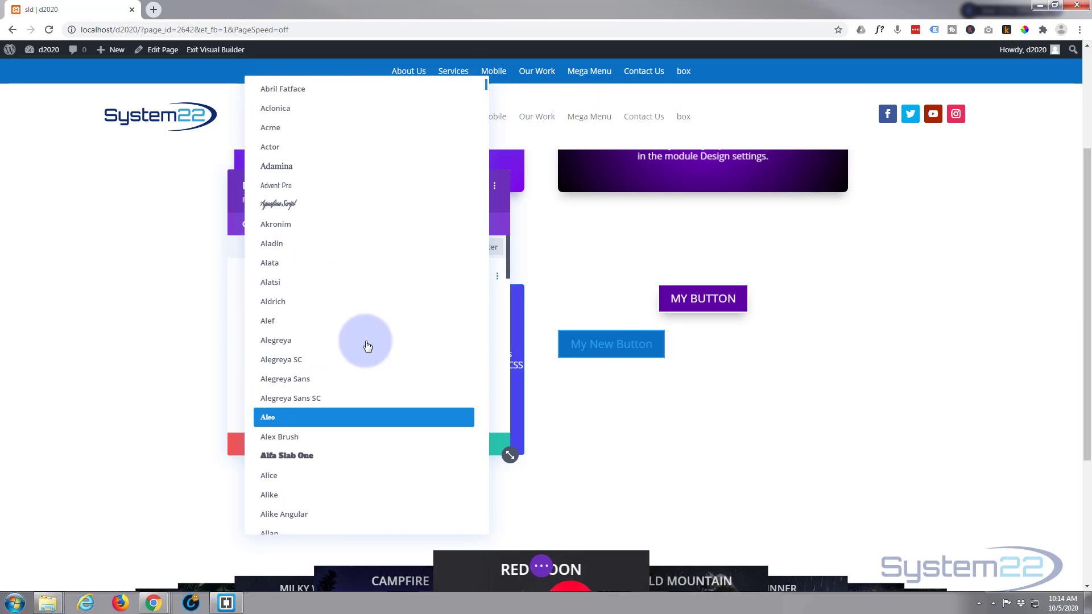
scroll(367, 347, up, 2)
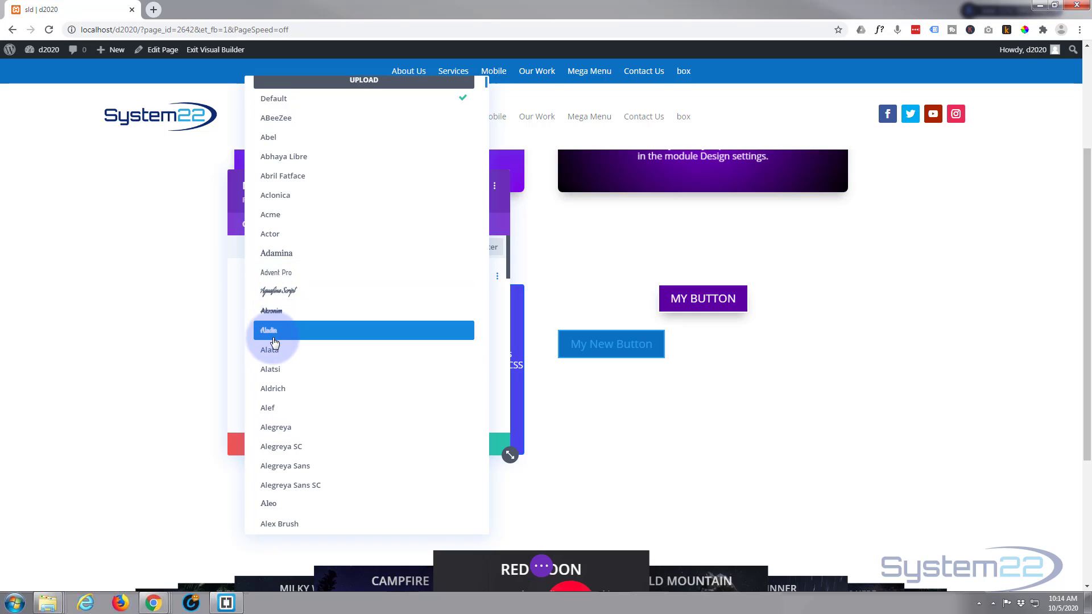
scroll(414, 327, up, 1)
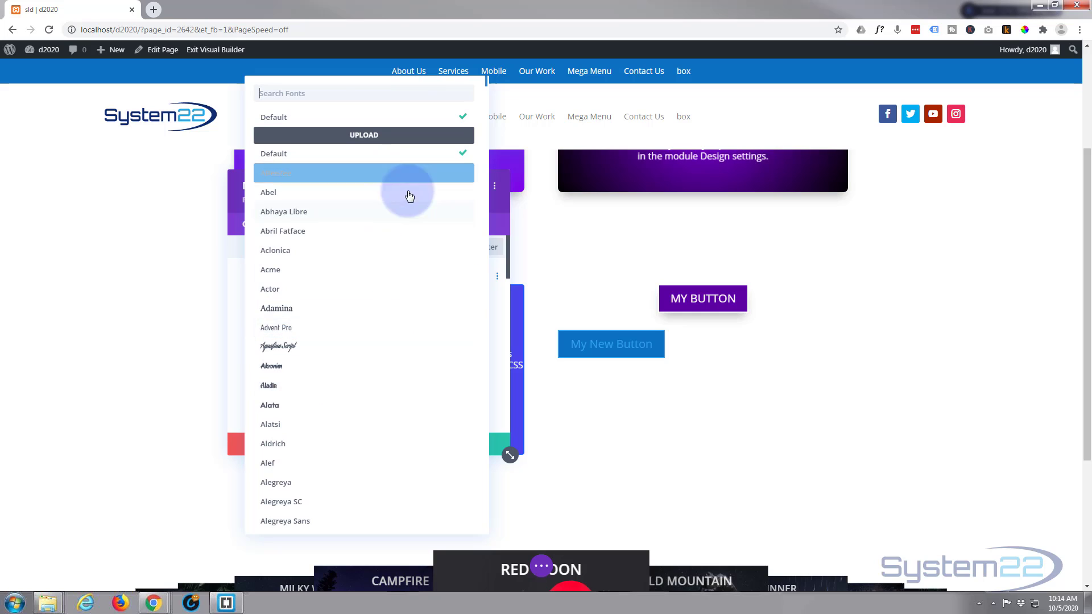
click(393, 122)
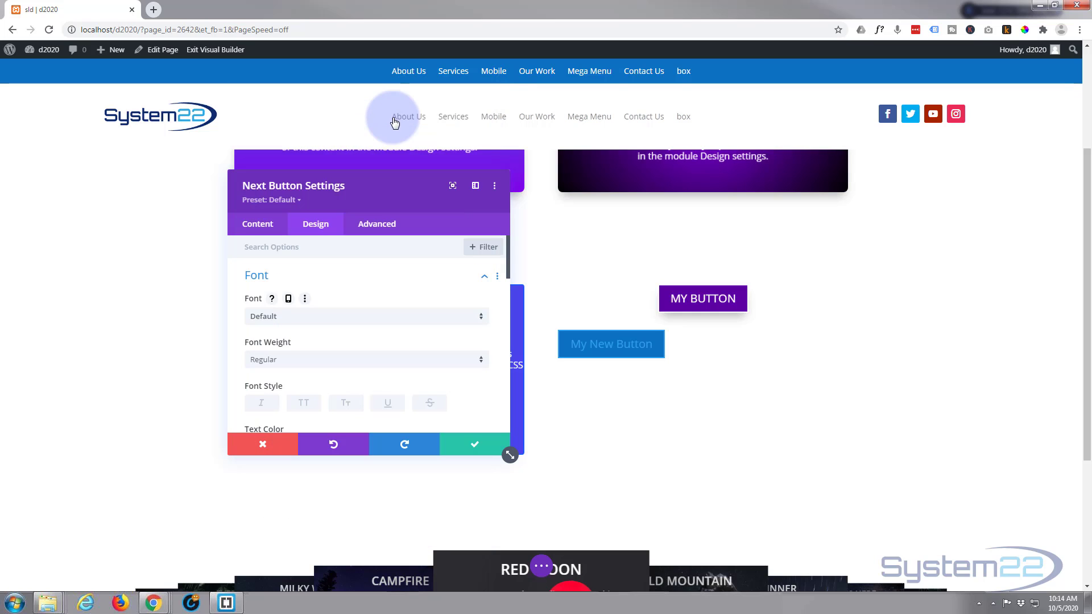
Set the button text's font weight to Semi Bold and its text color to white (#ffffff).
click(320, 360)
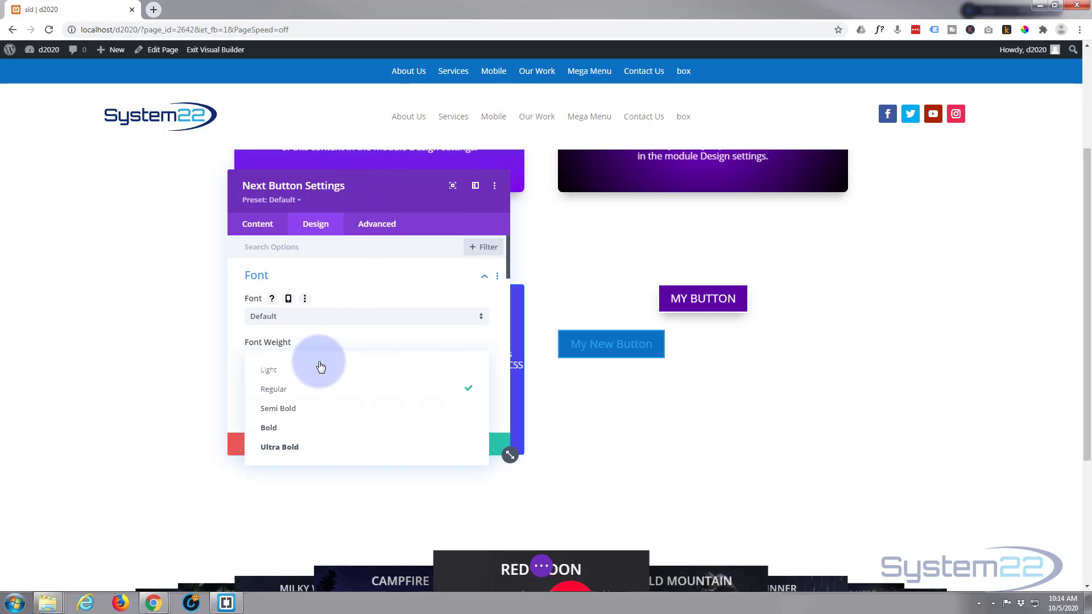
click(319, 408)
scroll(343, 381, down, 1)
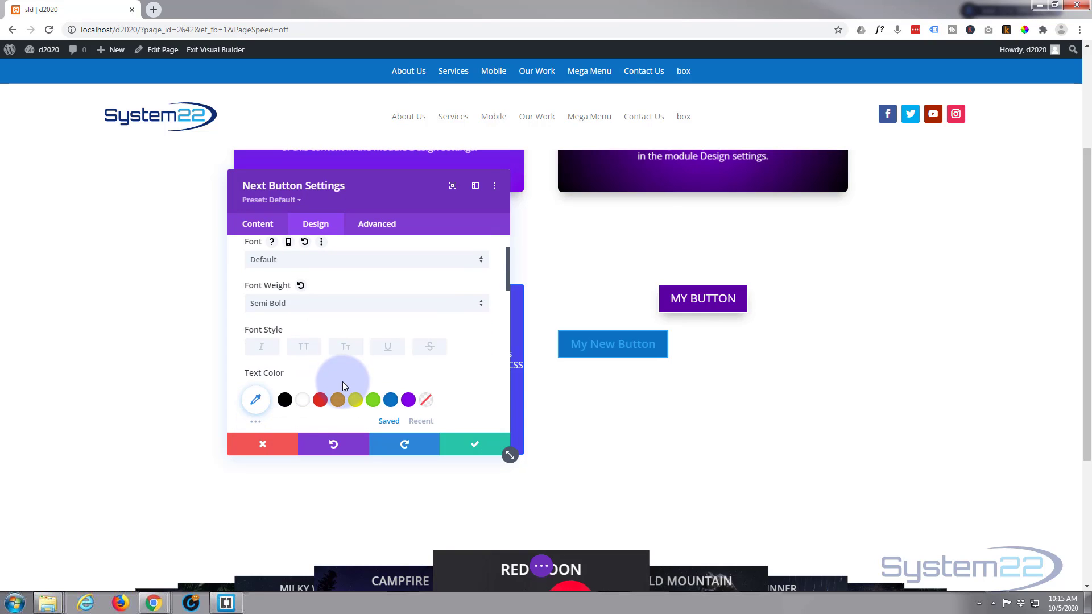
click(304, 401)
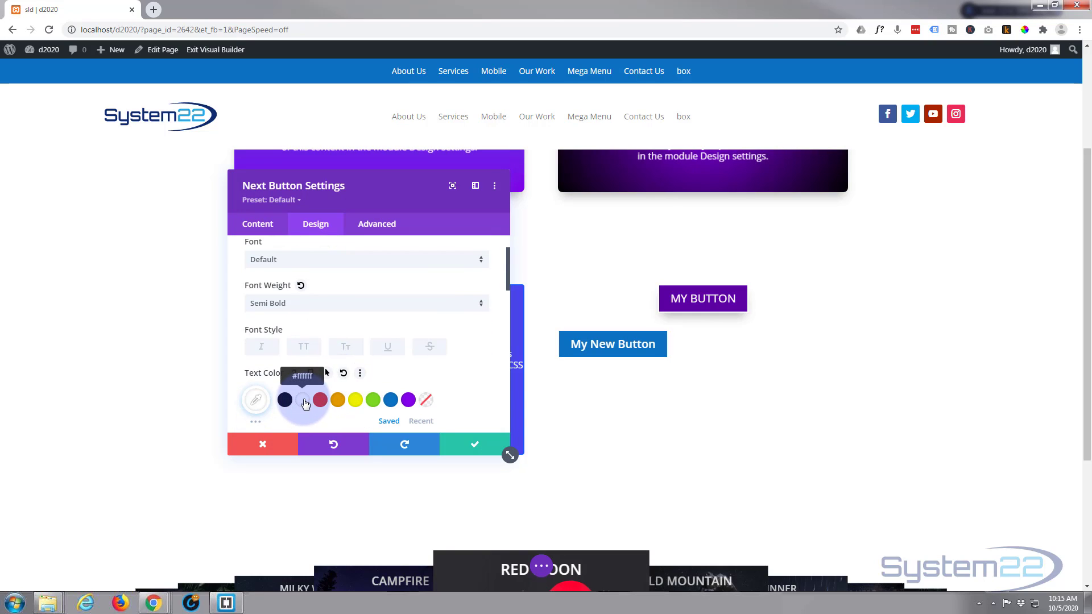
Align the new button to the center of its column in the design settings.
click(339, 354)
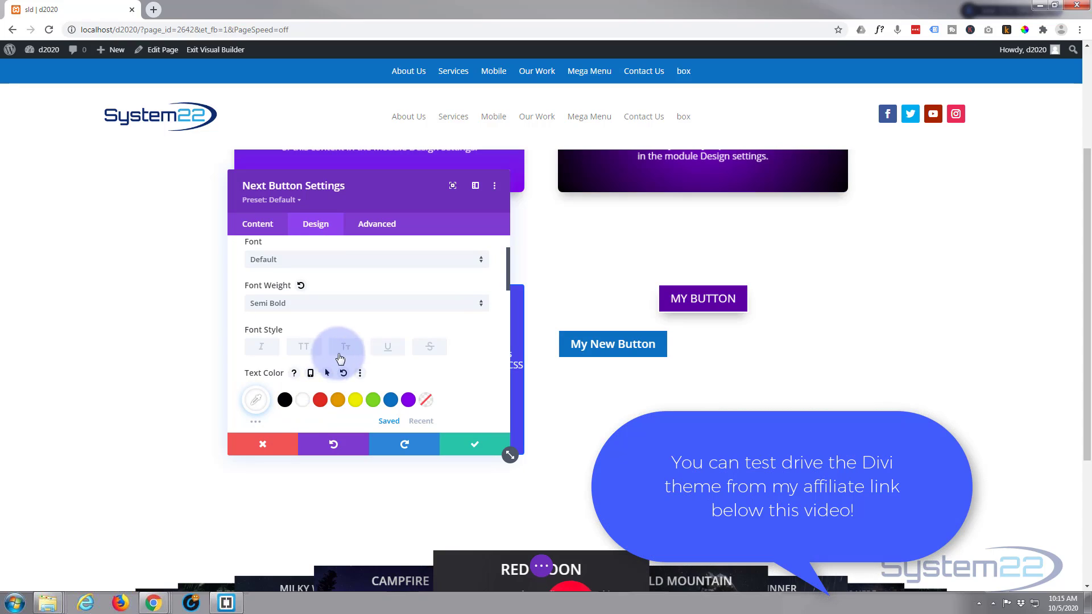
scroll(357, 346, down, 2)
scroll(358, 350, down, 3)
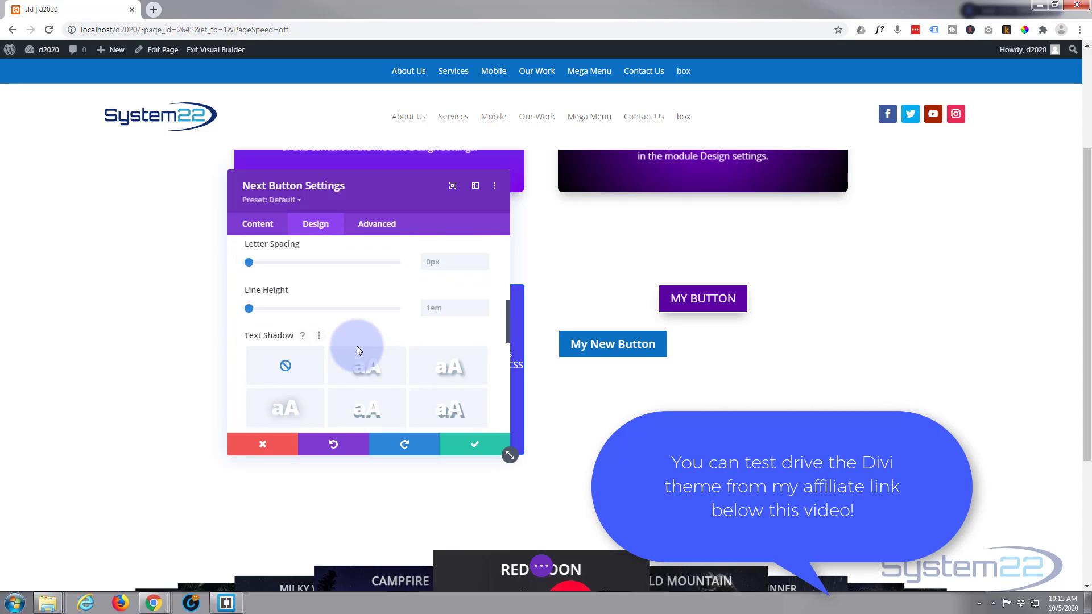
scroll(359, 348, down, 4)
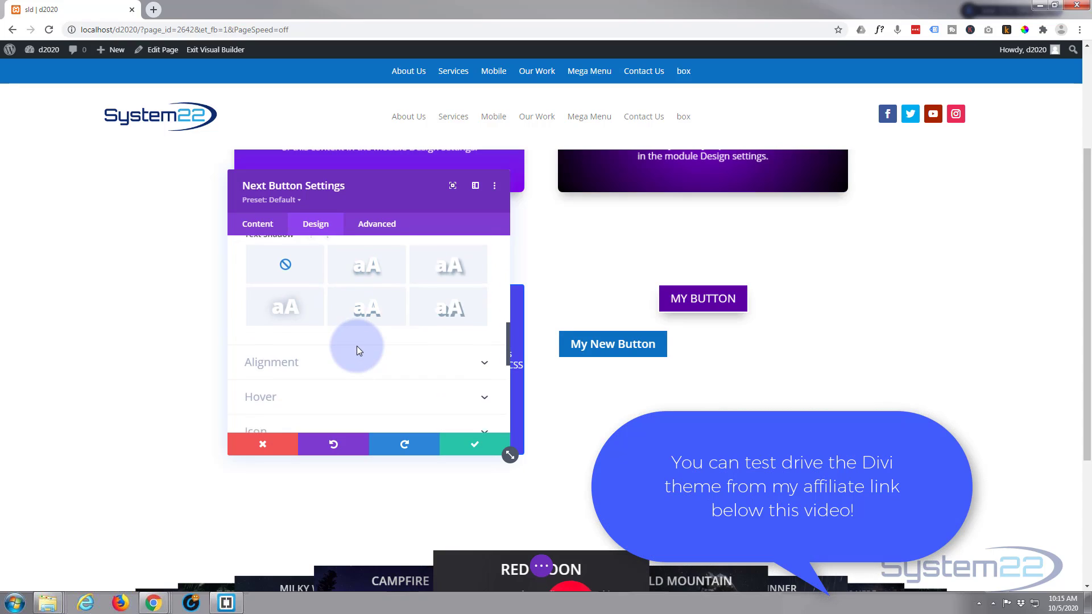
click(361, 254)
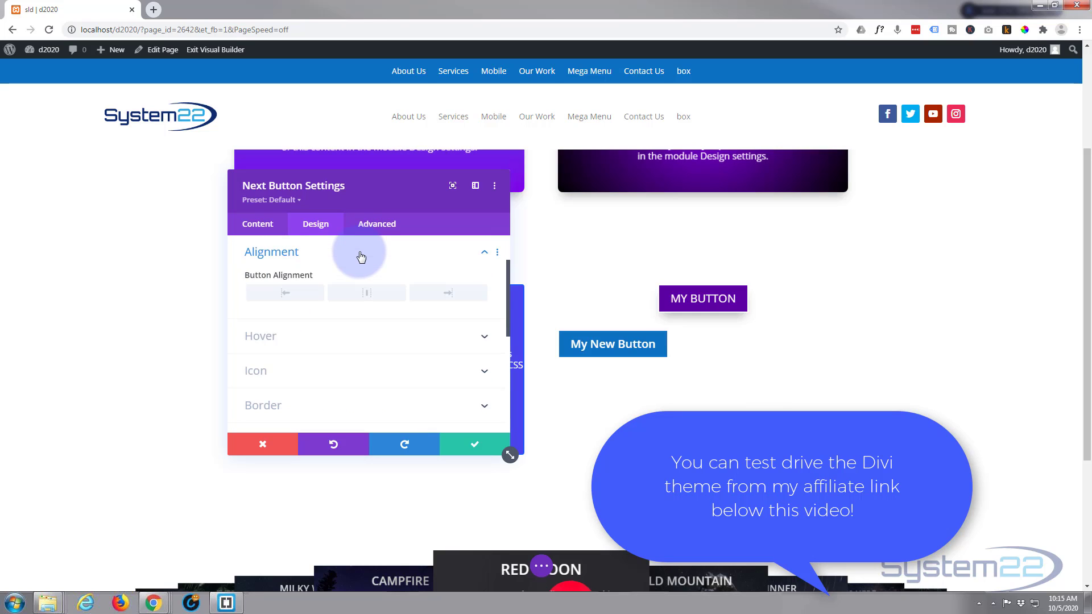
click(370, 299)
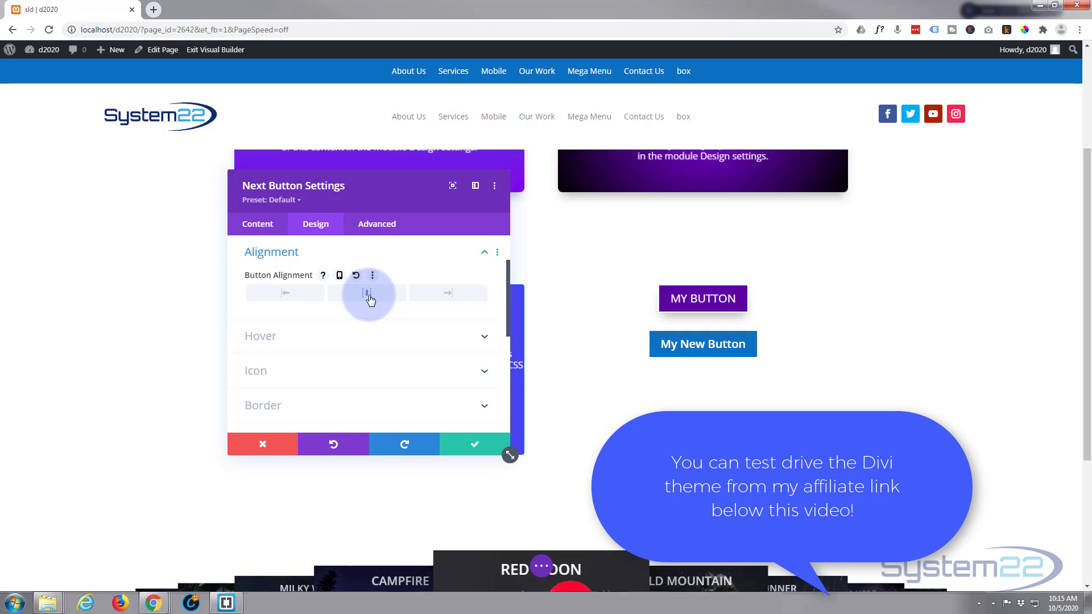
Try Pulse Grow, Shrink and Buzz Out as the button's 2D hover effect and settle on Bounce In.
click(336, 334)
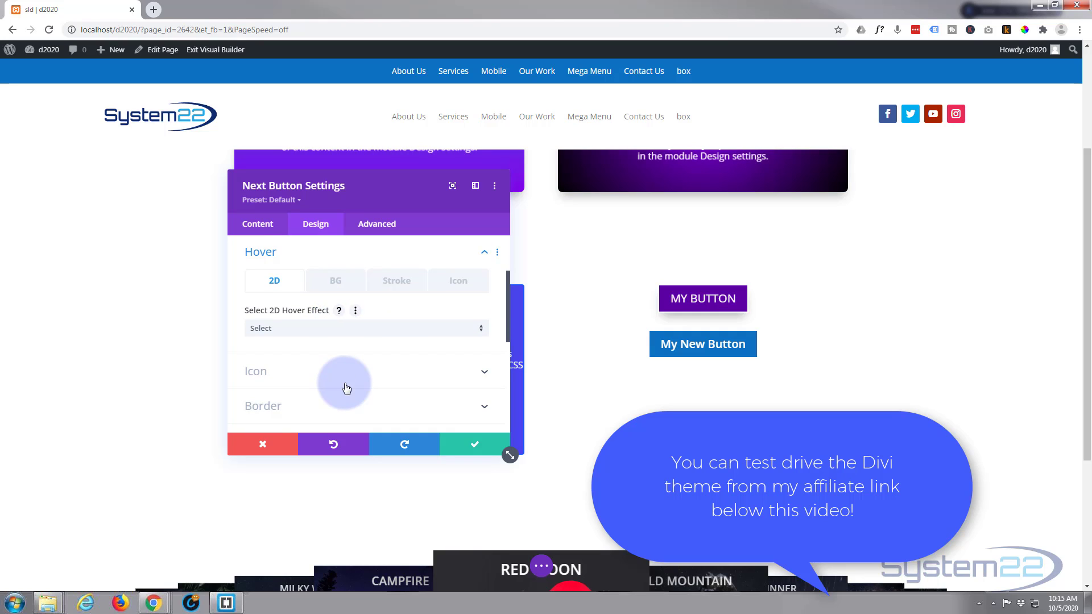
click(306, 331)
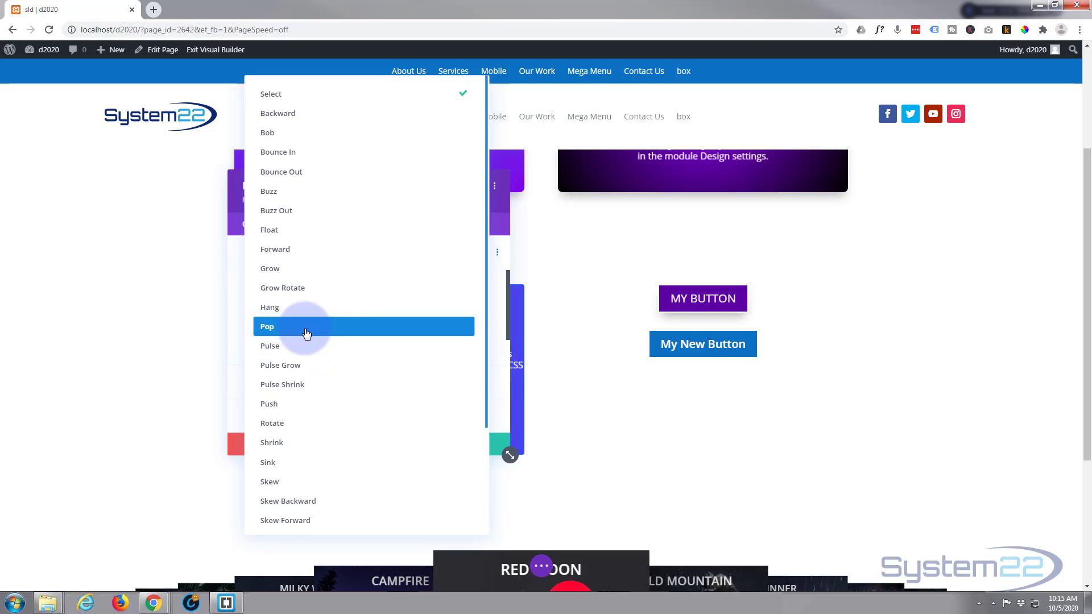
click(295, 365)
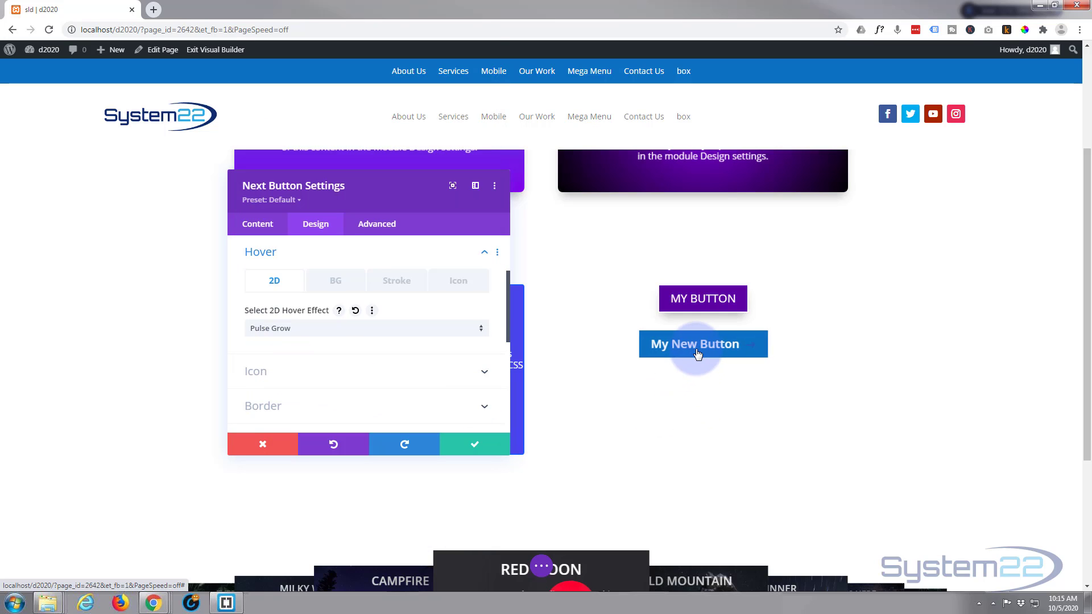
click(341, 329)
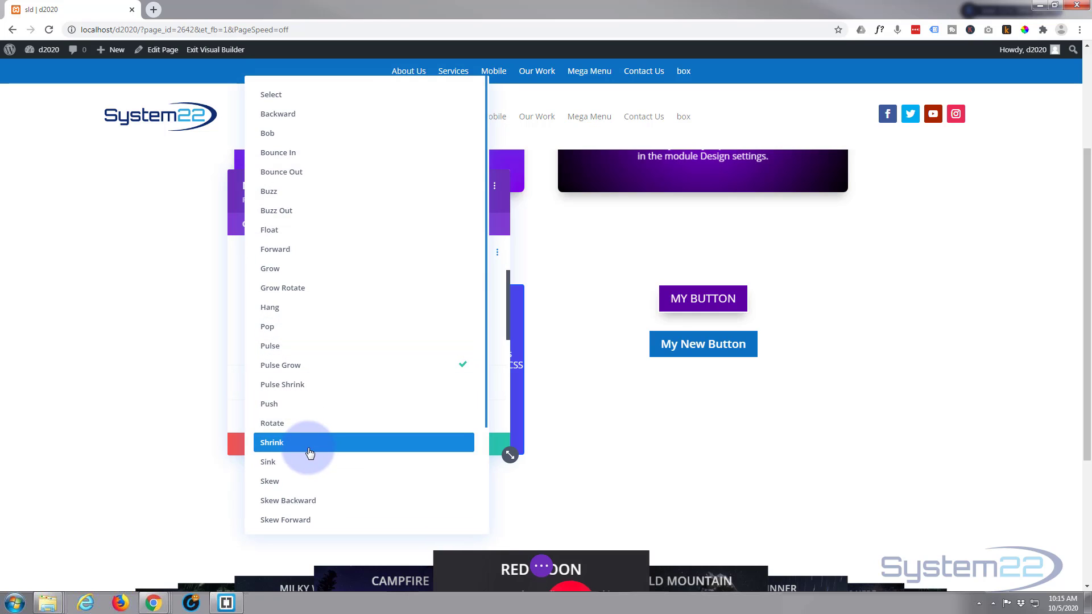
click(310, 447)
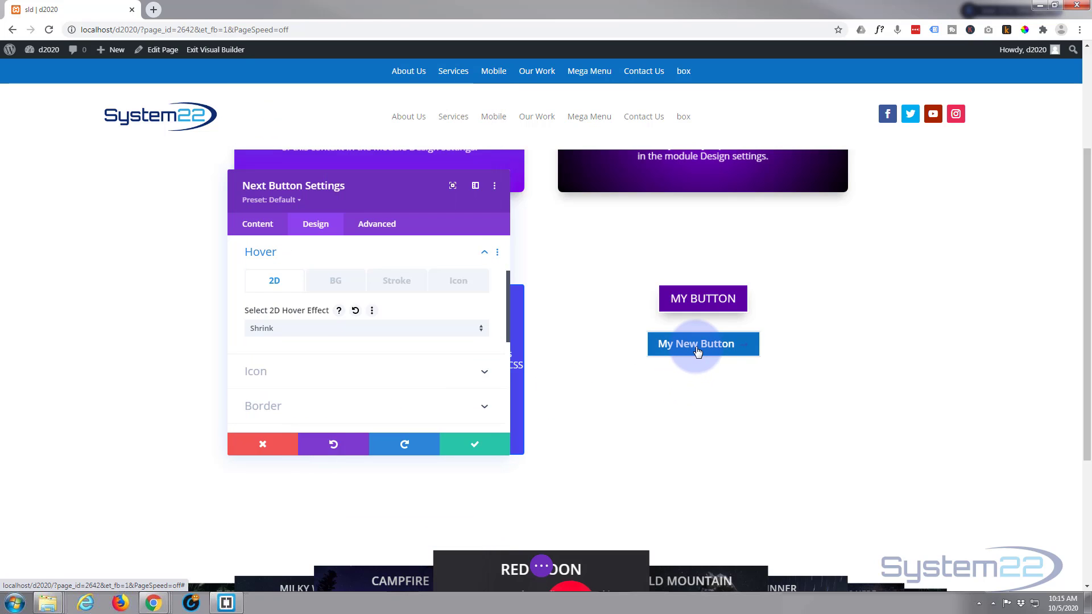
click(290, 329)
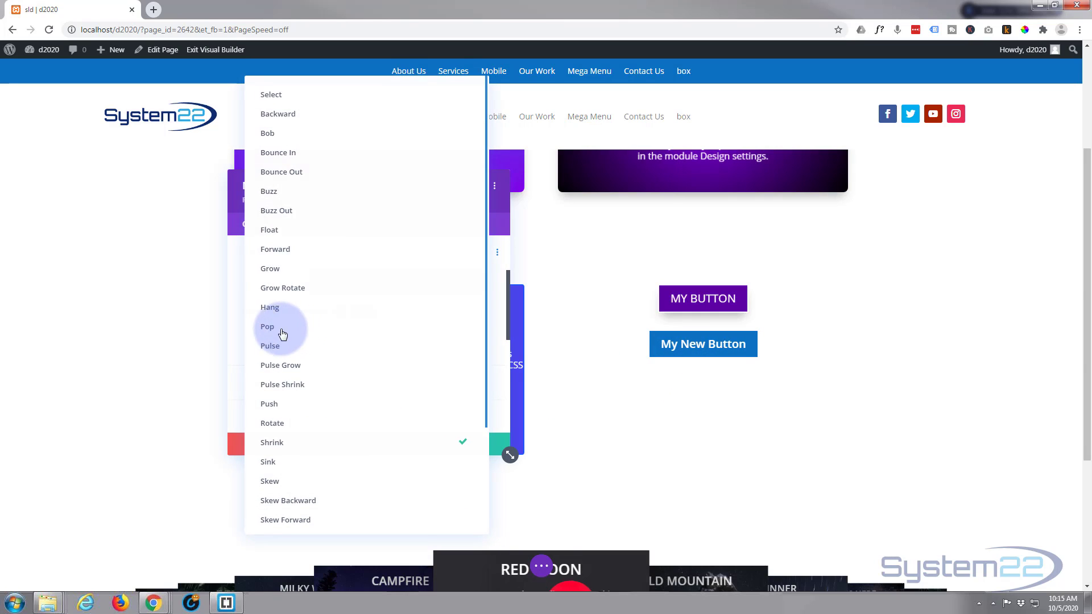
click(280, 211)
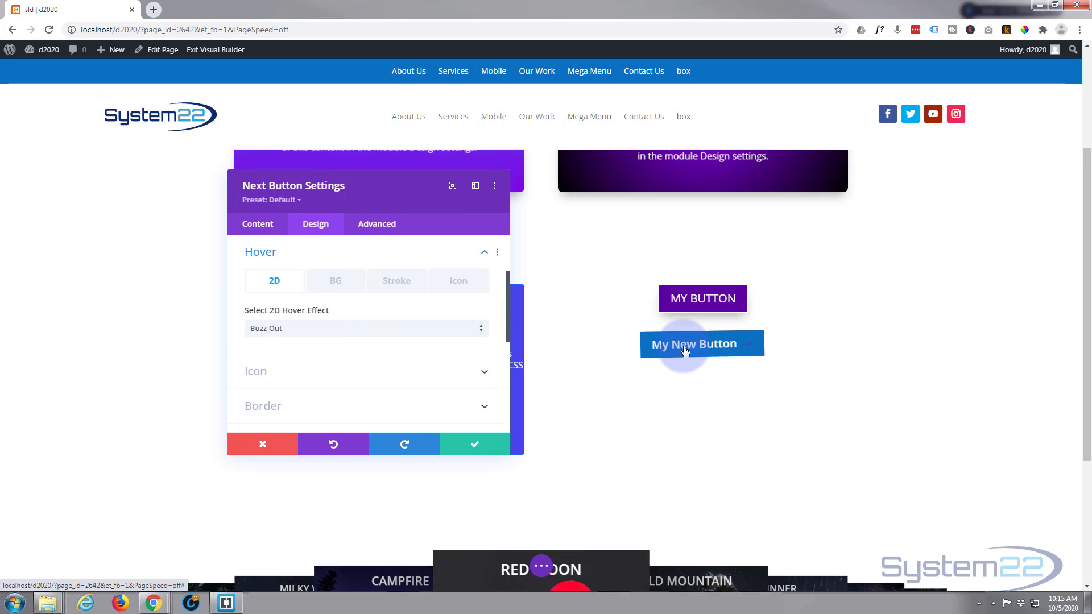
click(307, 329)
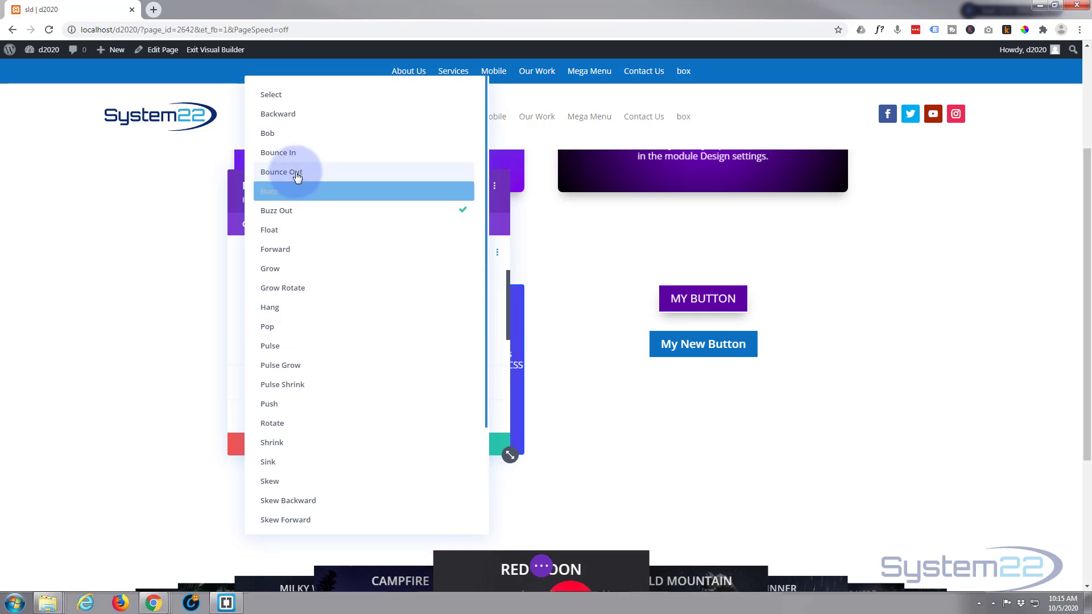
click(279, 152)
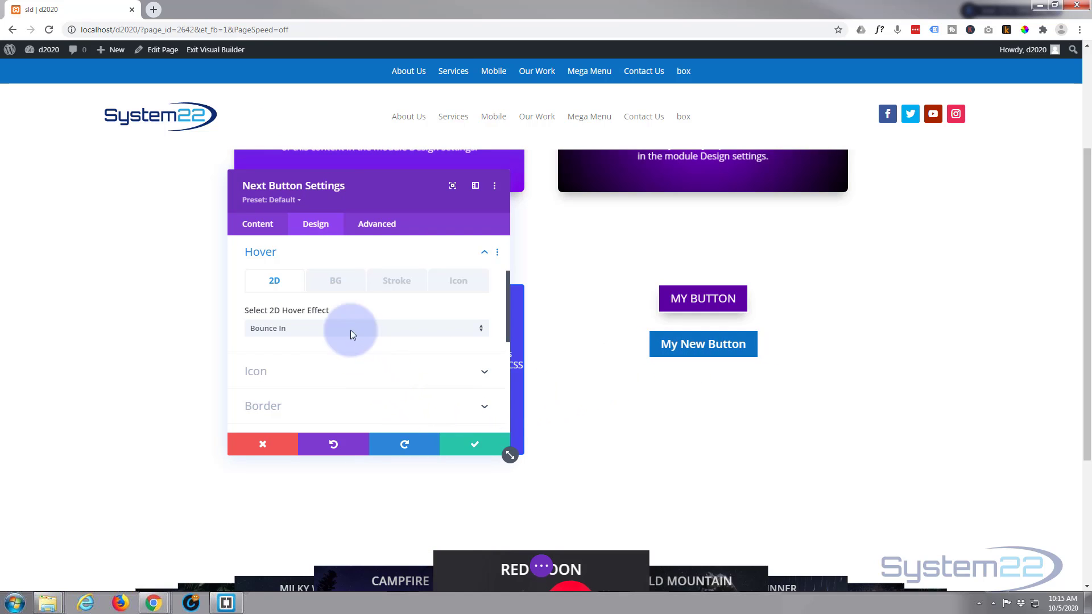
Give the button a purple #8300e9 background hover color, try Sweep To Right, and set the background hover effect to Shutter In Horizontal.
click(337, 285)
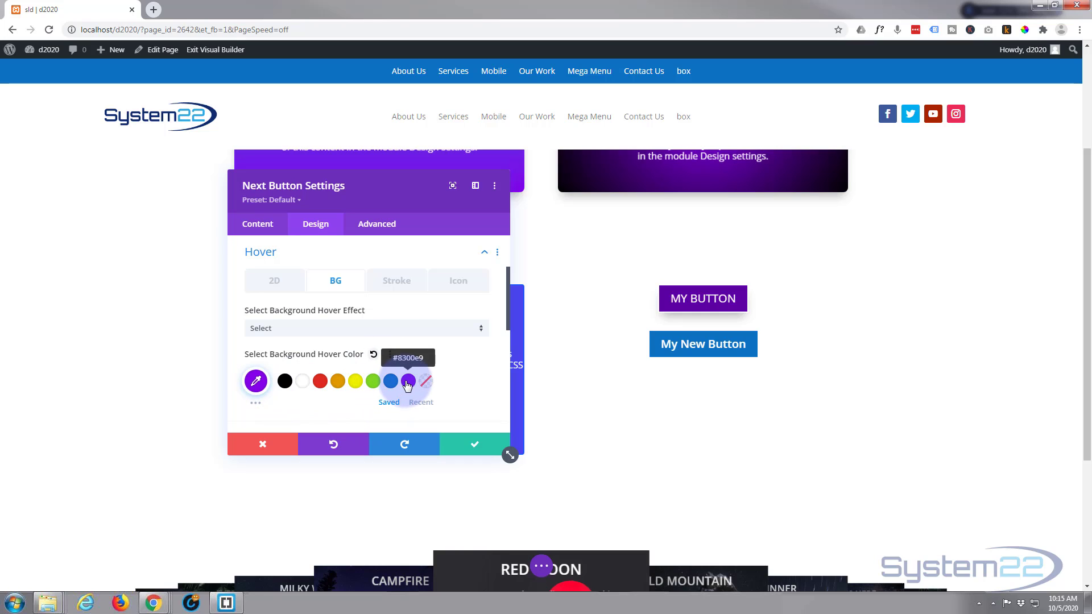
click(300, 329)
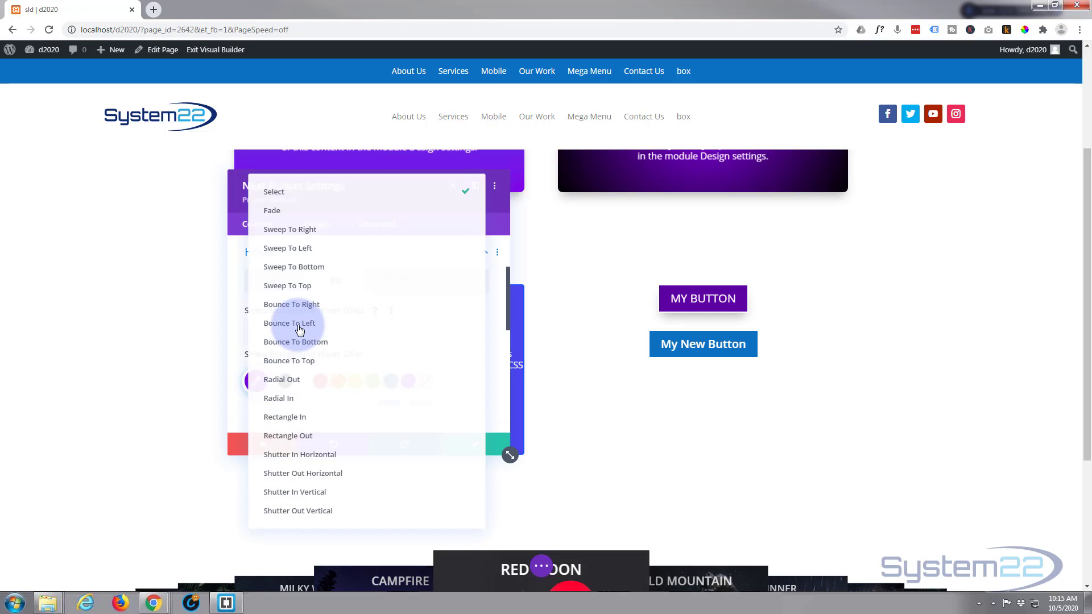
click(280, 227)
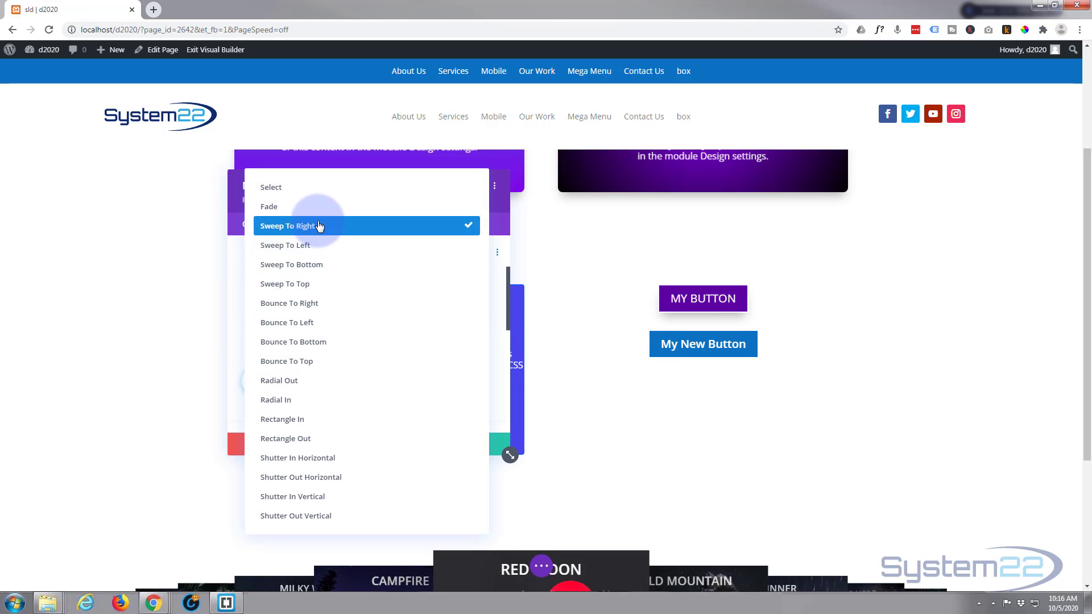
click(330, 460)
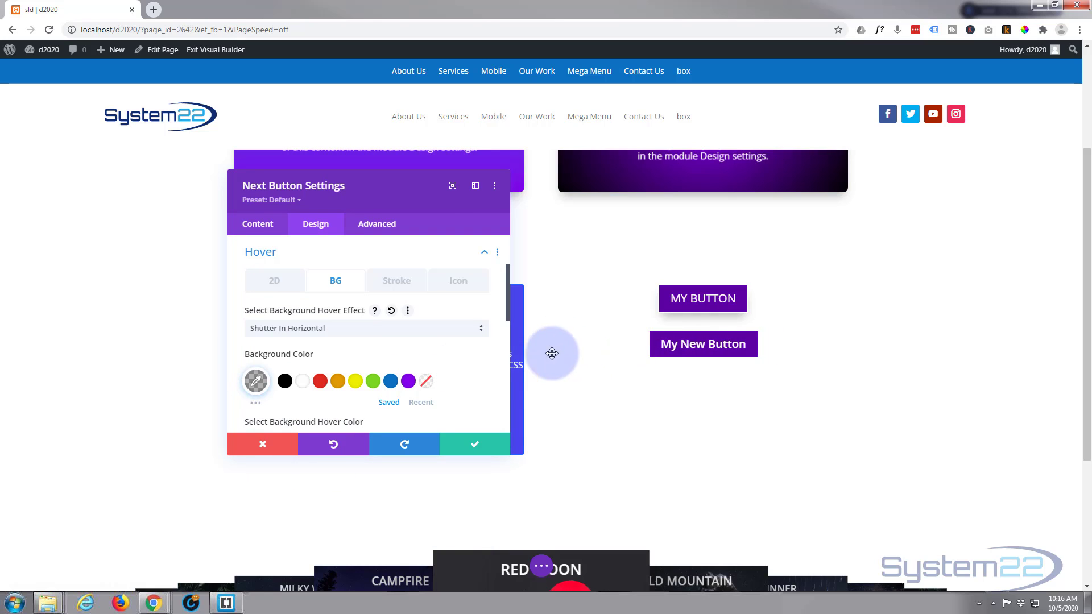
Set the button's transition duration to 500ms and its transition speed curve to Ease-In-Out.
click(381, 226)
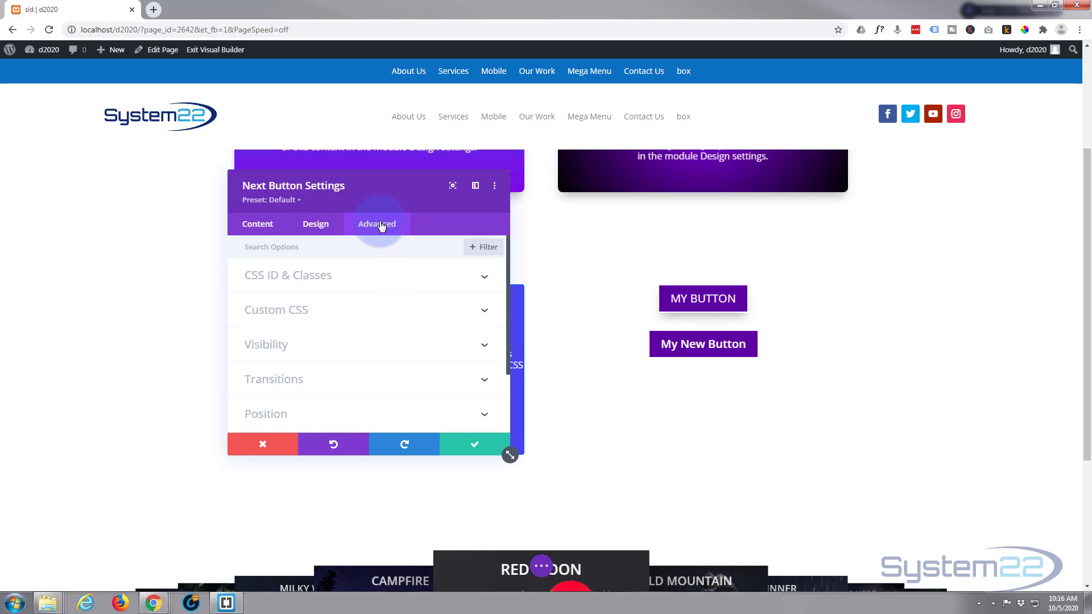
scroll(402, 361, down, 1)
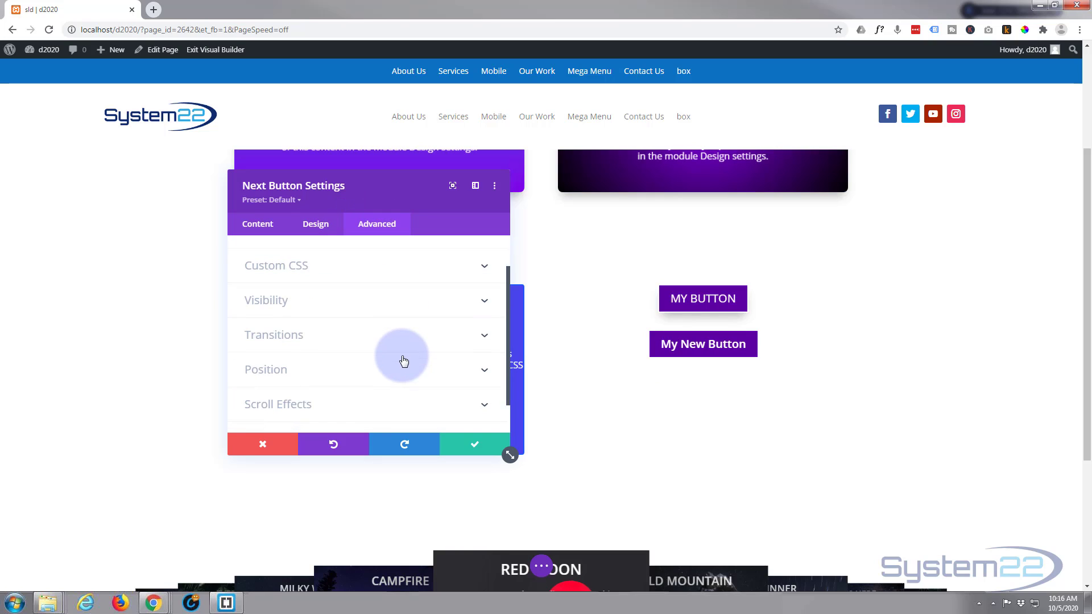
click(389, 328)
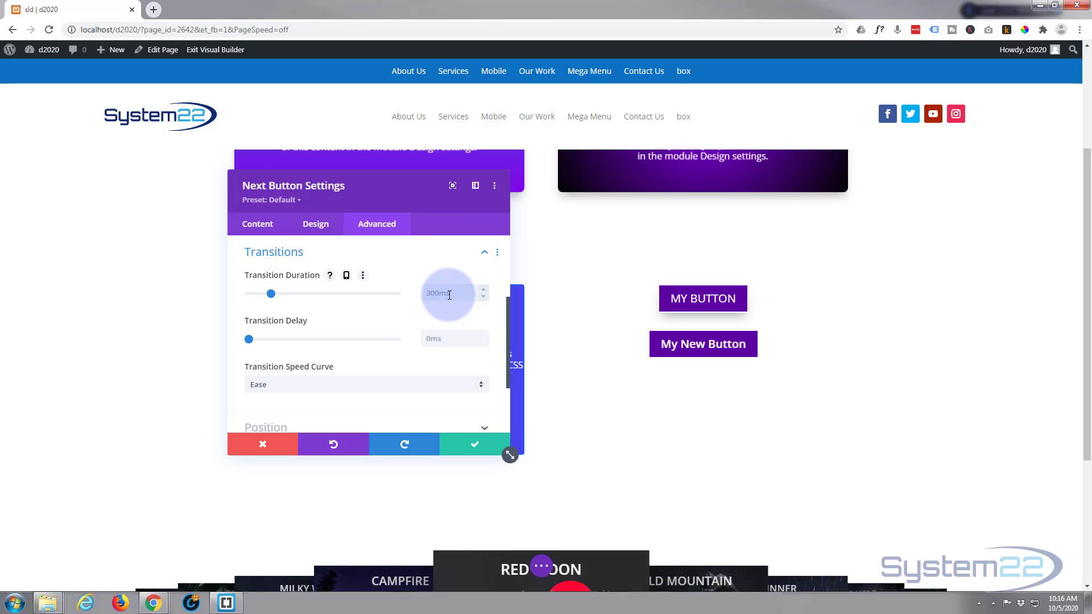
click(307, 296)
drag(271, 292, 288, 292)
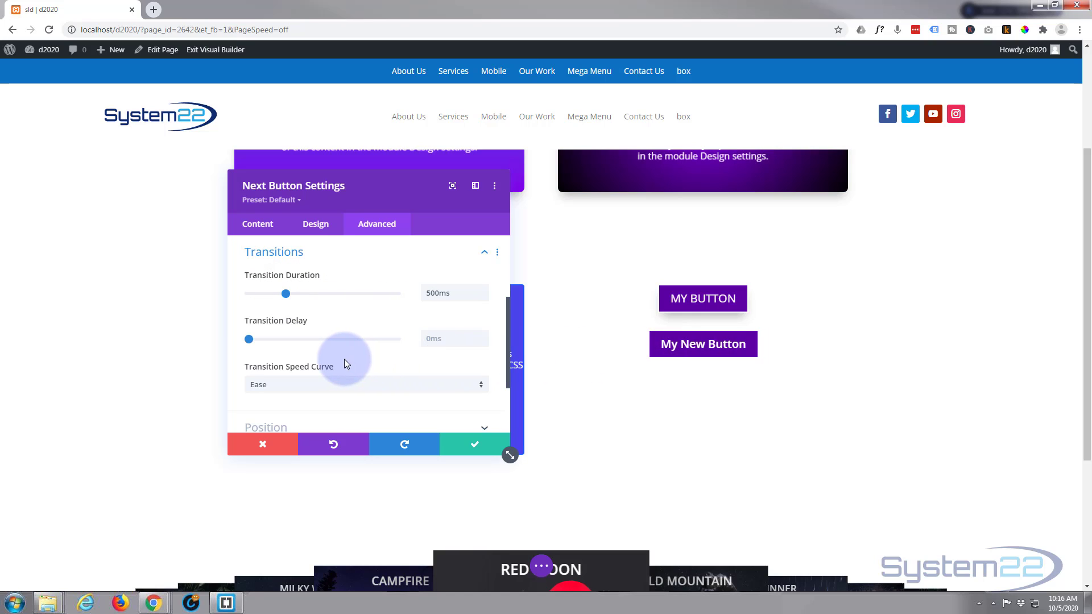
click(314, 386)
click(312, 394)
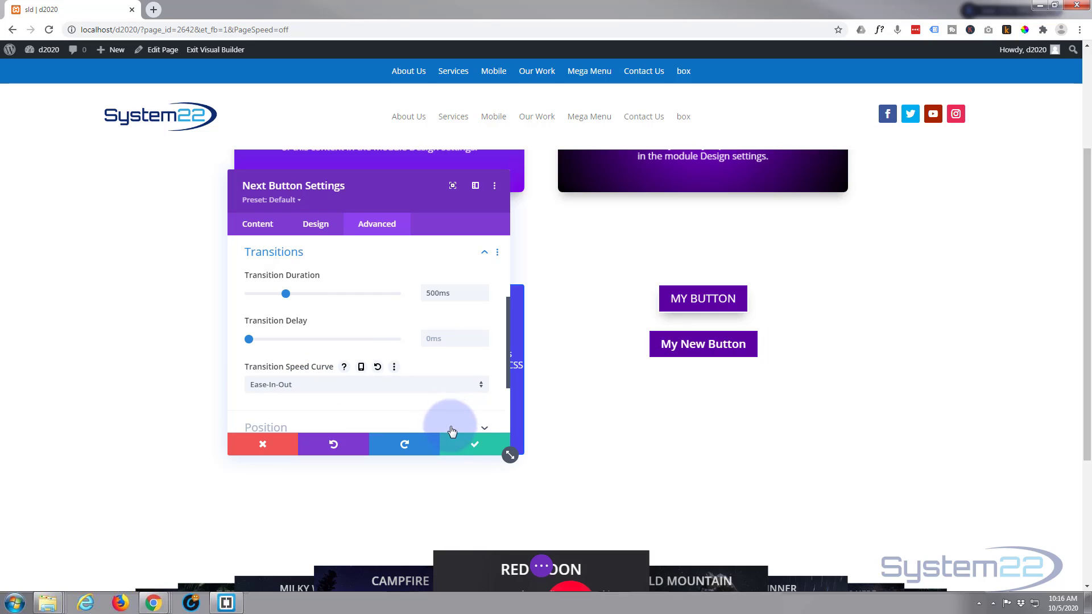
Try Underline Reveal and Trim as the button's stroke hover effect.
click(311, 224)
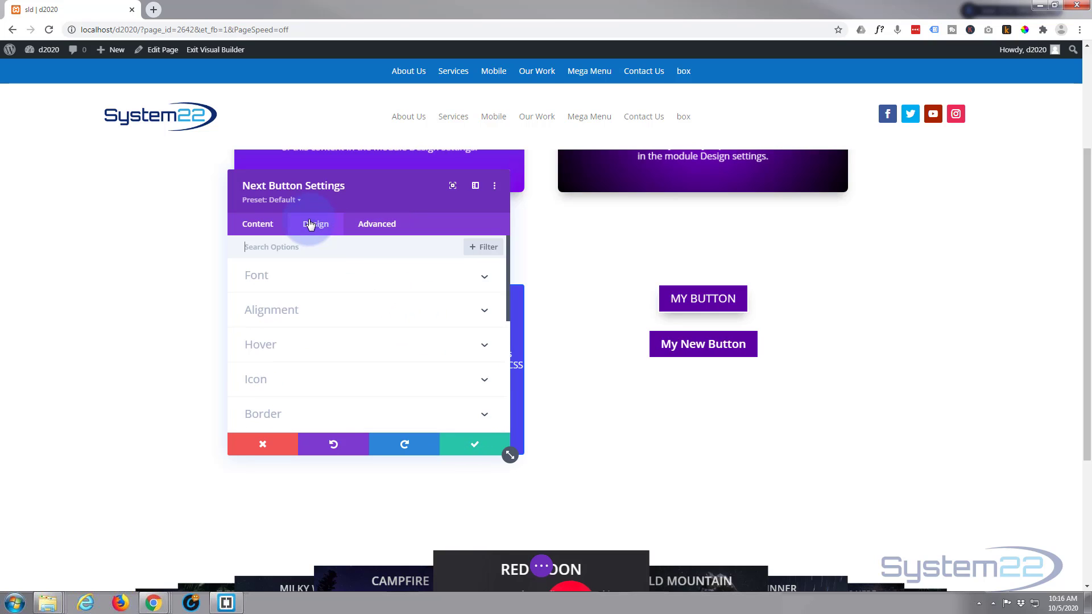
click(321, 346)
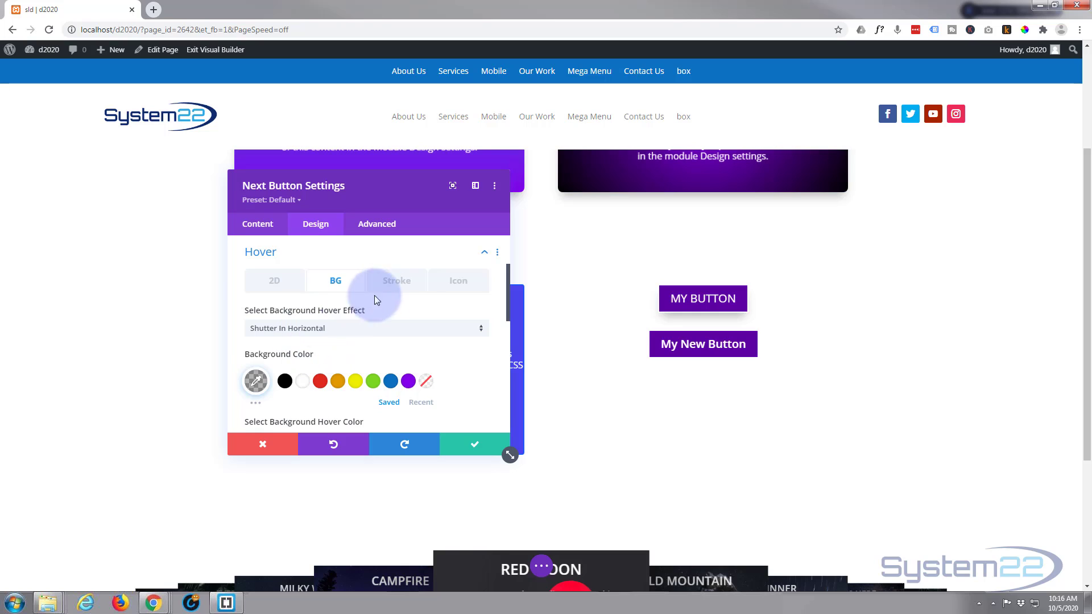
click(401, 284)
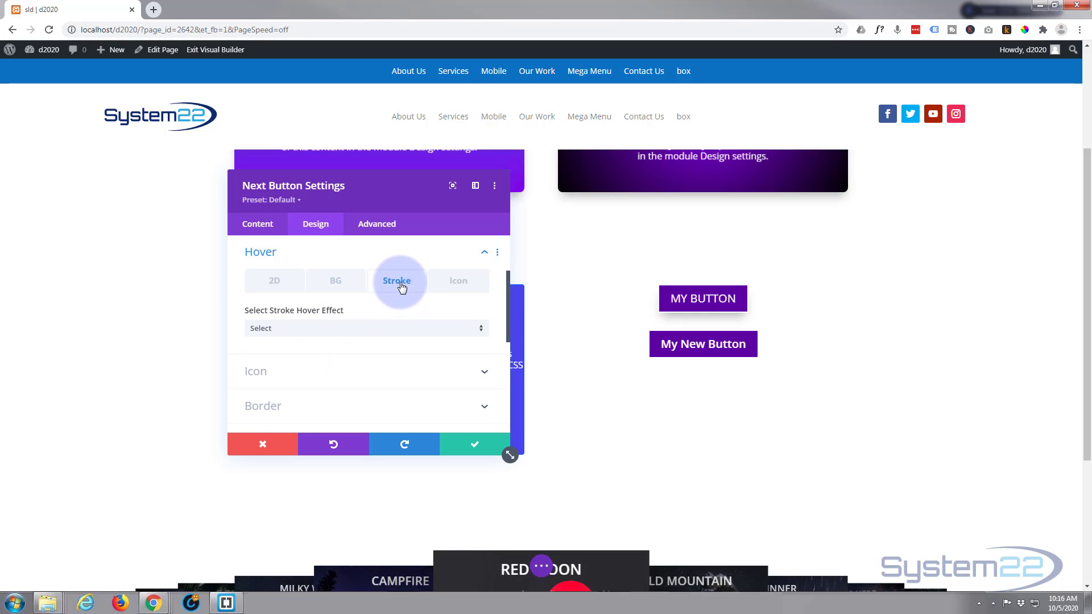
click(358, 329)
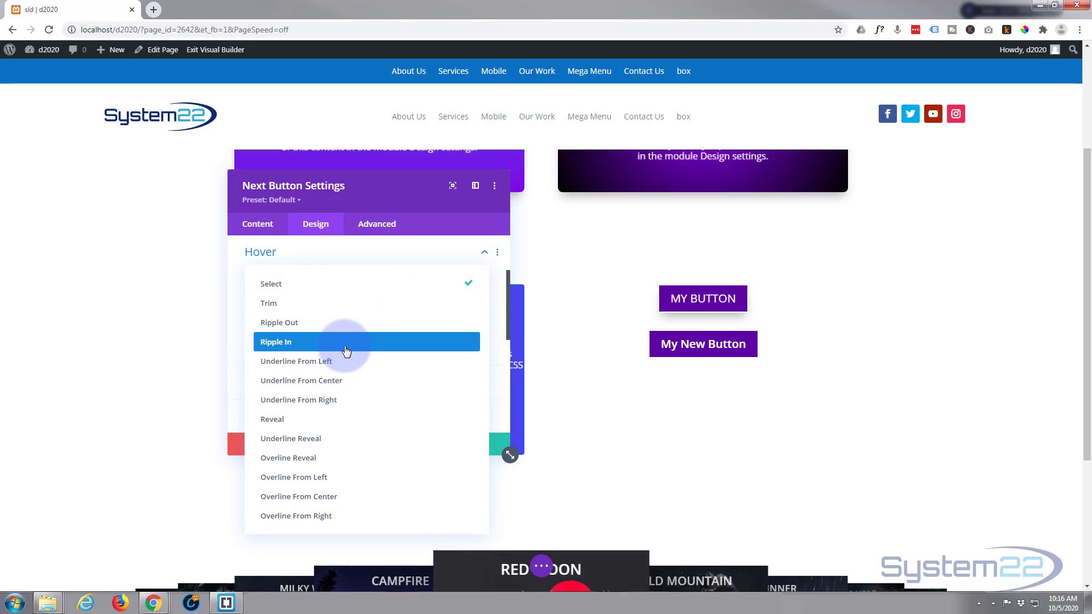
click(311, 441)
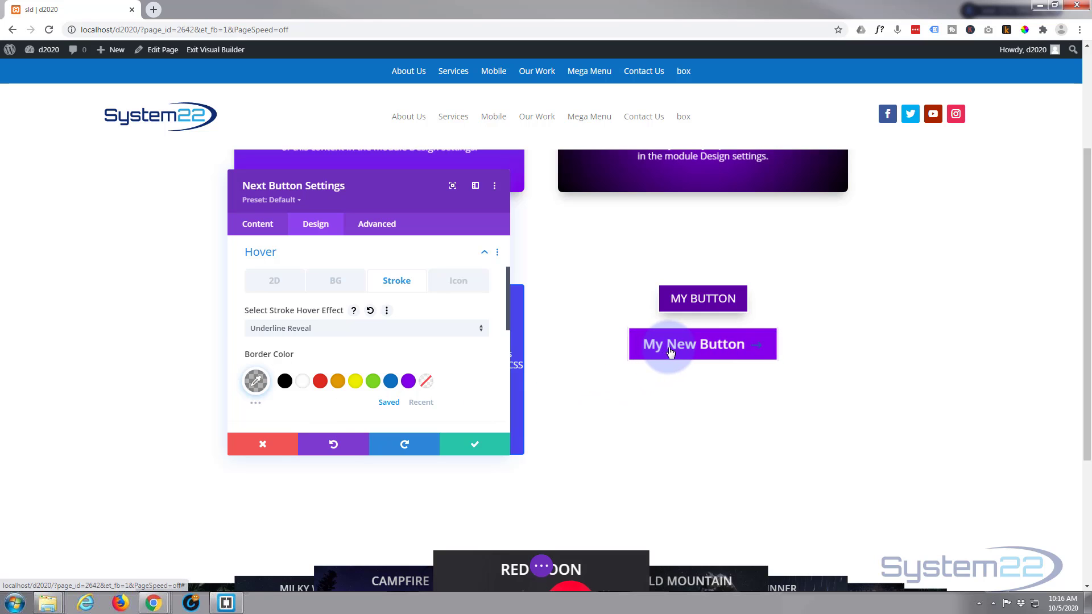
click(329, 333)
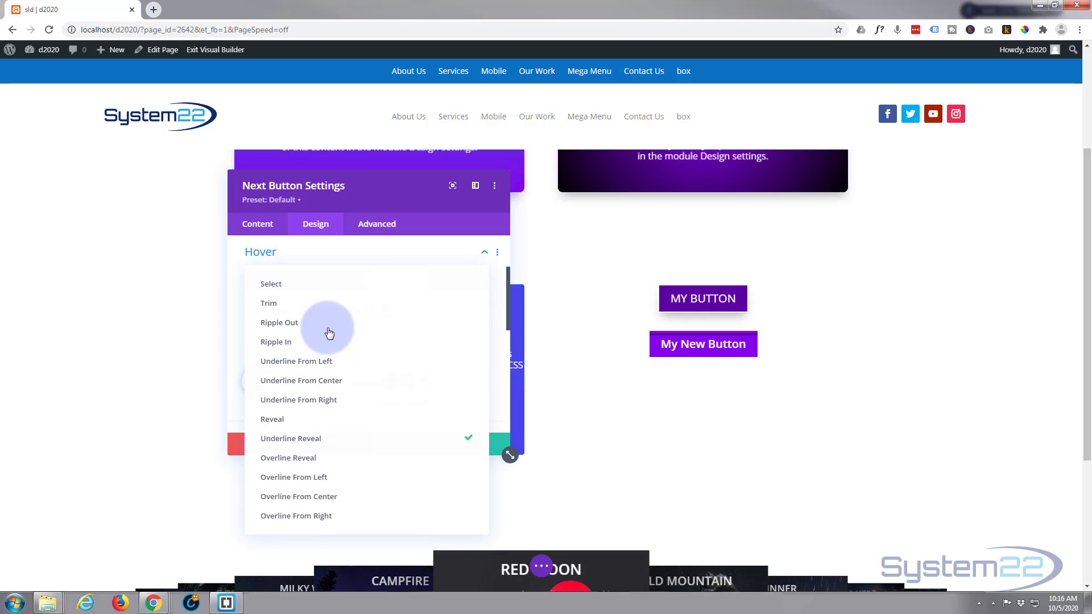
click(369, 305)
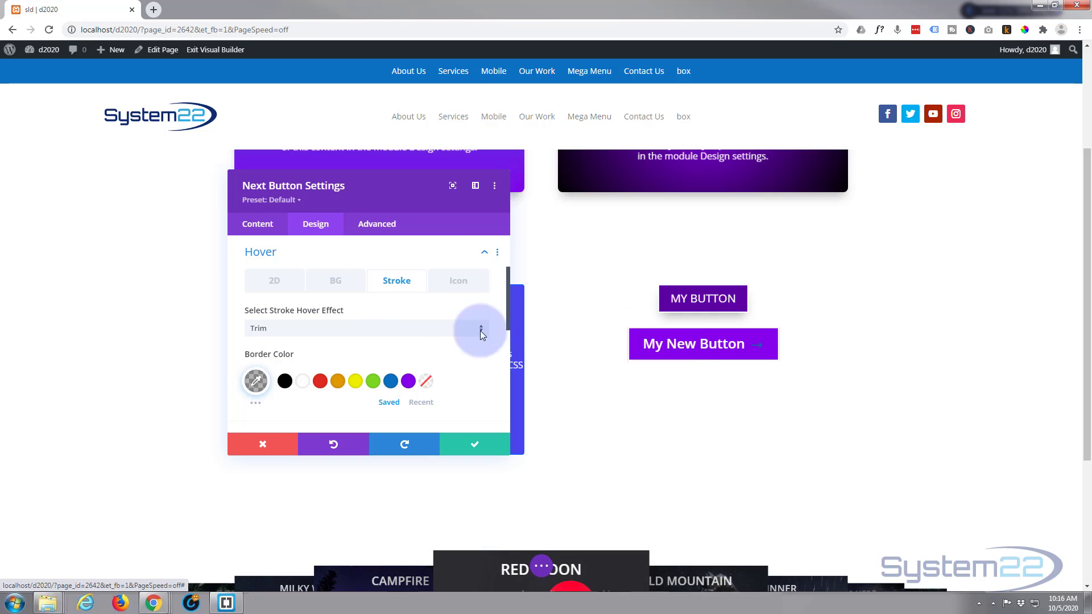
Reset the stroke hover effect to Select and return to the background hover settings.
click(346, 284)
click(393, 282)
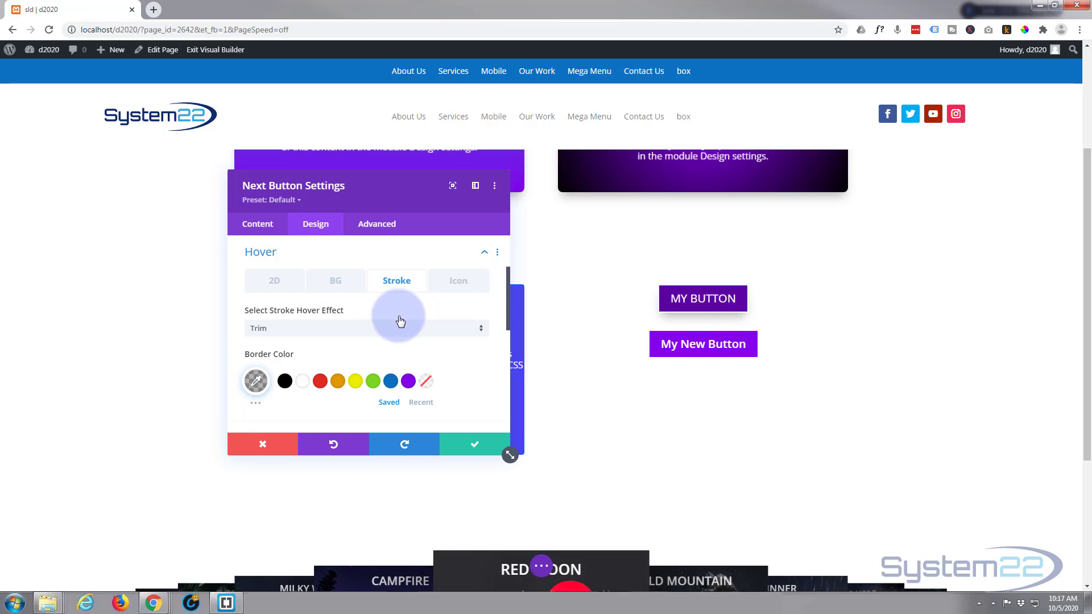
click(382, 327)
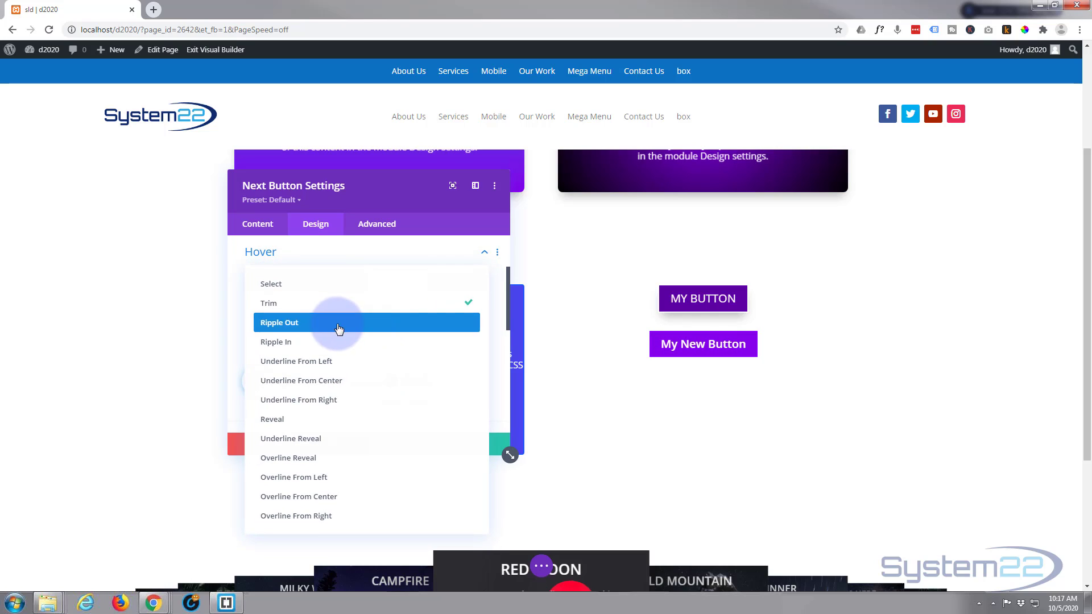
click(322, 293)
click(340, 285)
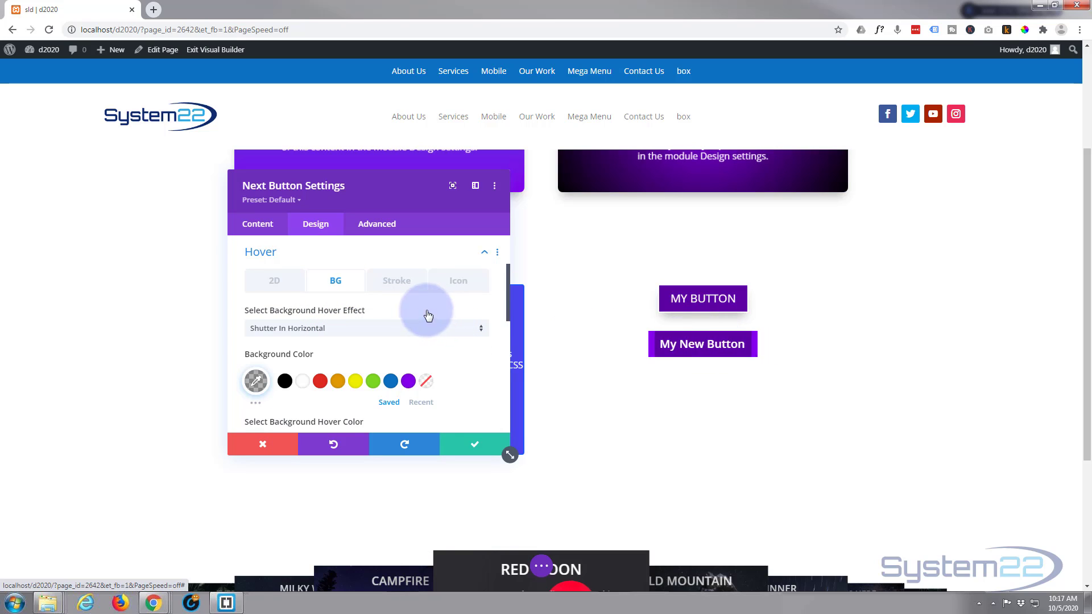
Set the button's icon hover effect to Icon Pulse Shrink.
click(475, 282)
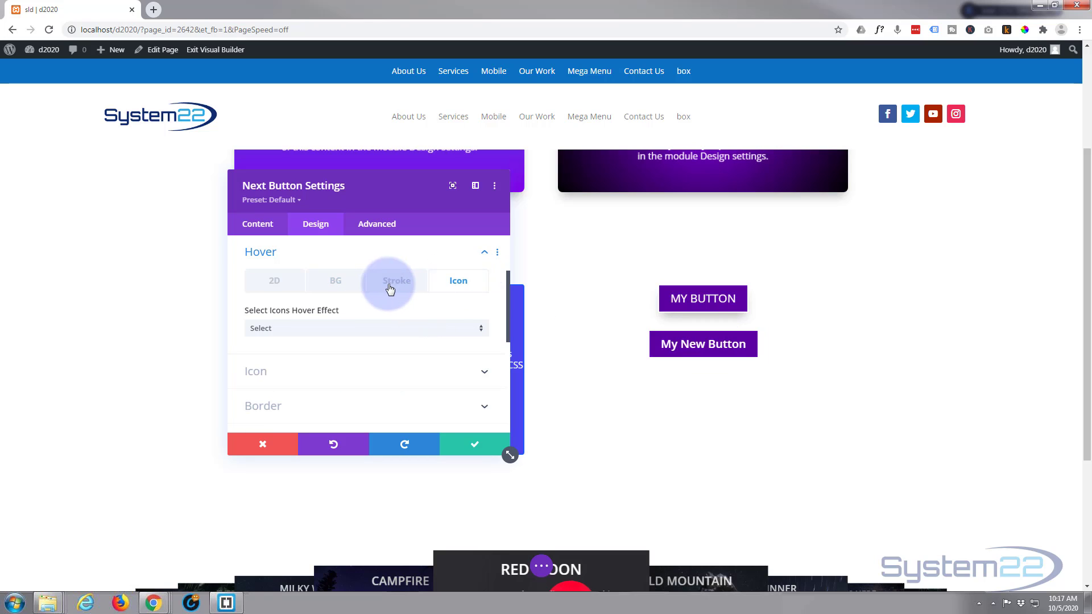
click(366, 329)
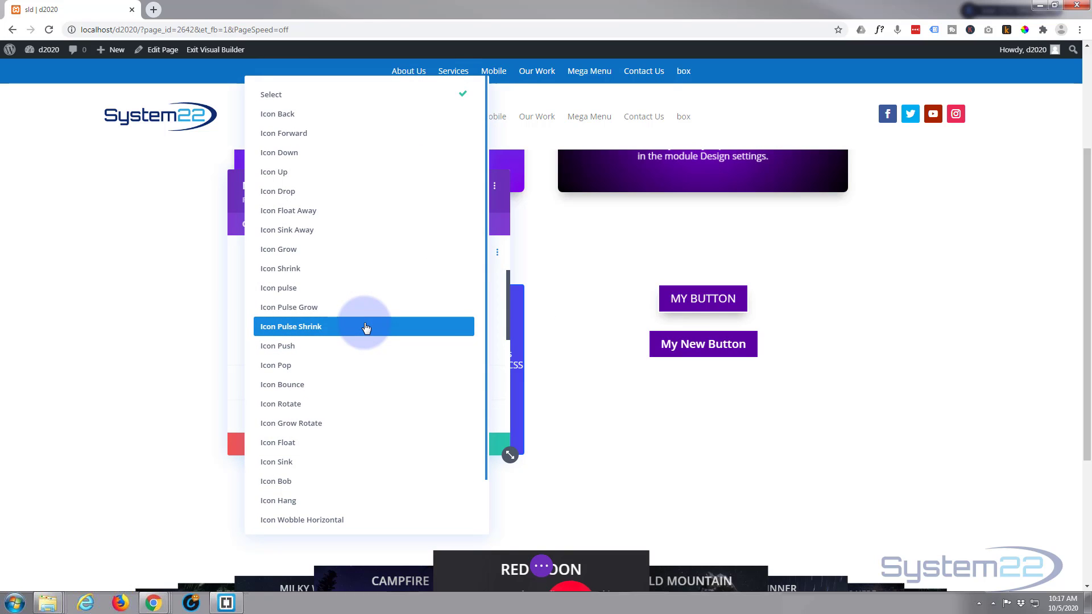
click(367, 327)
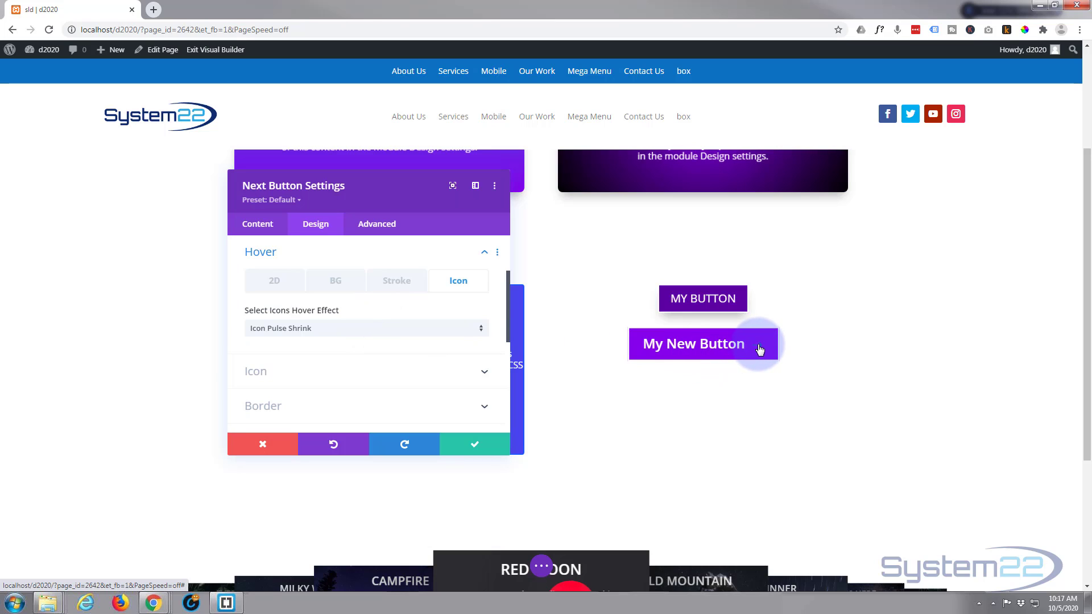
Place the button icon on the left and turn off showing it only on hover.
click(316, 370)
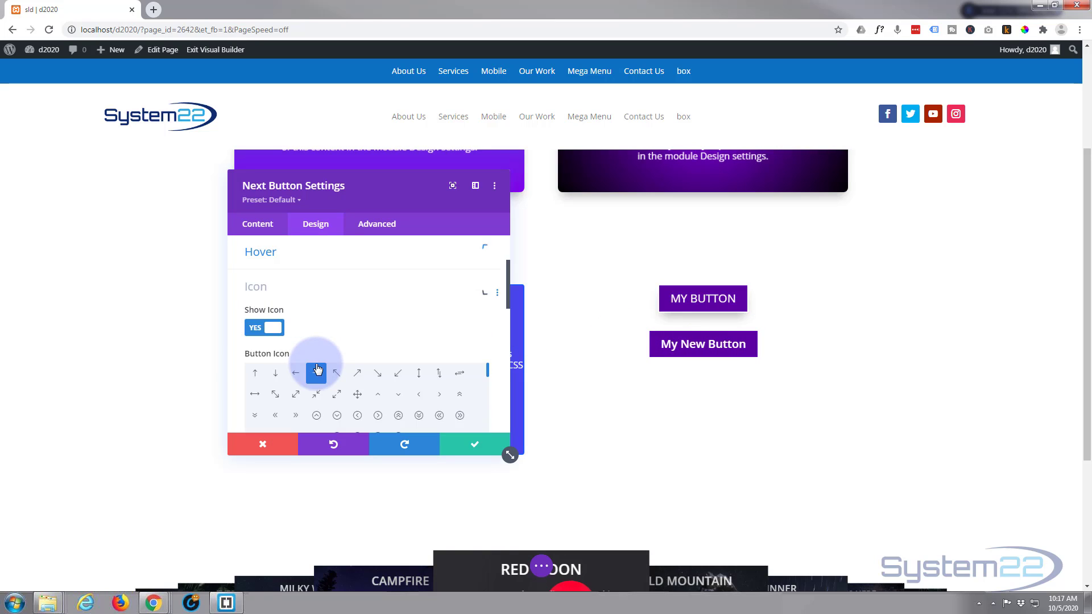
scroll(317, 367, down, 5)
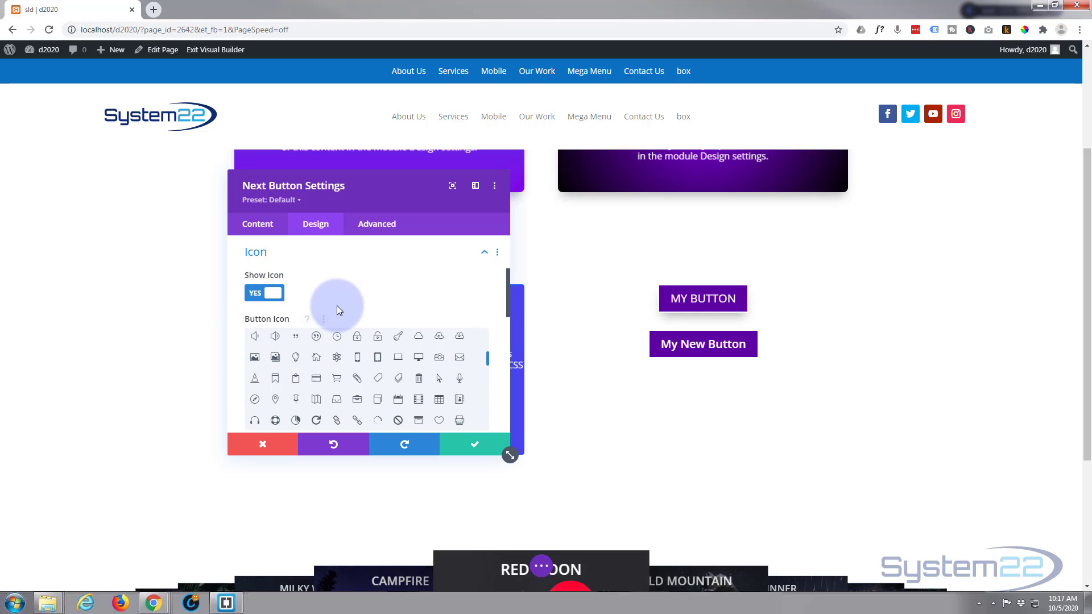
scroll(336, 305, down, 2)
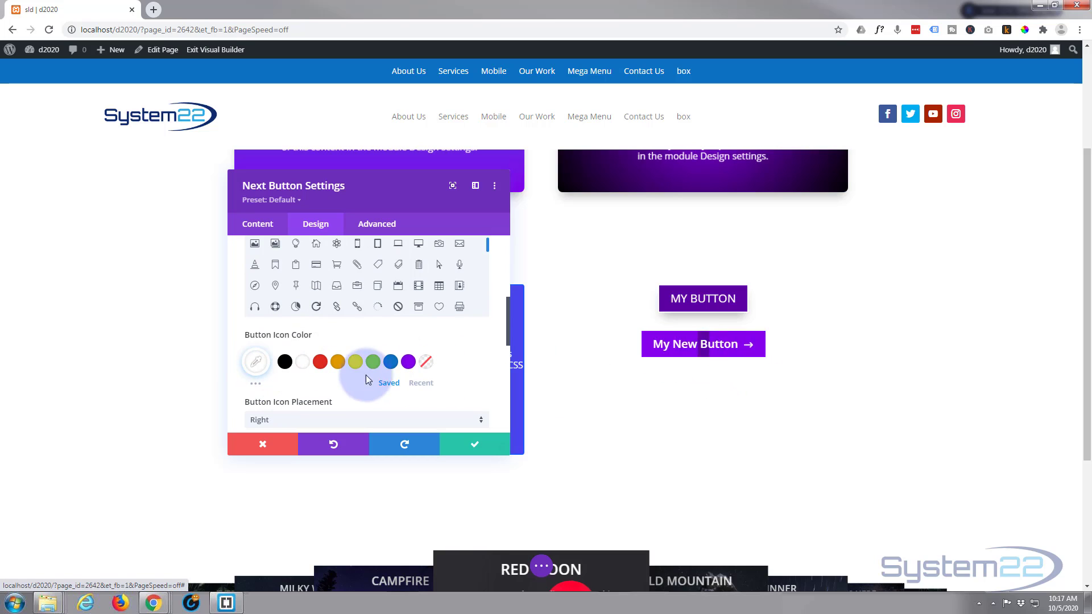
scroll(330, 379, down, 2)
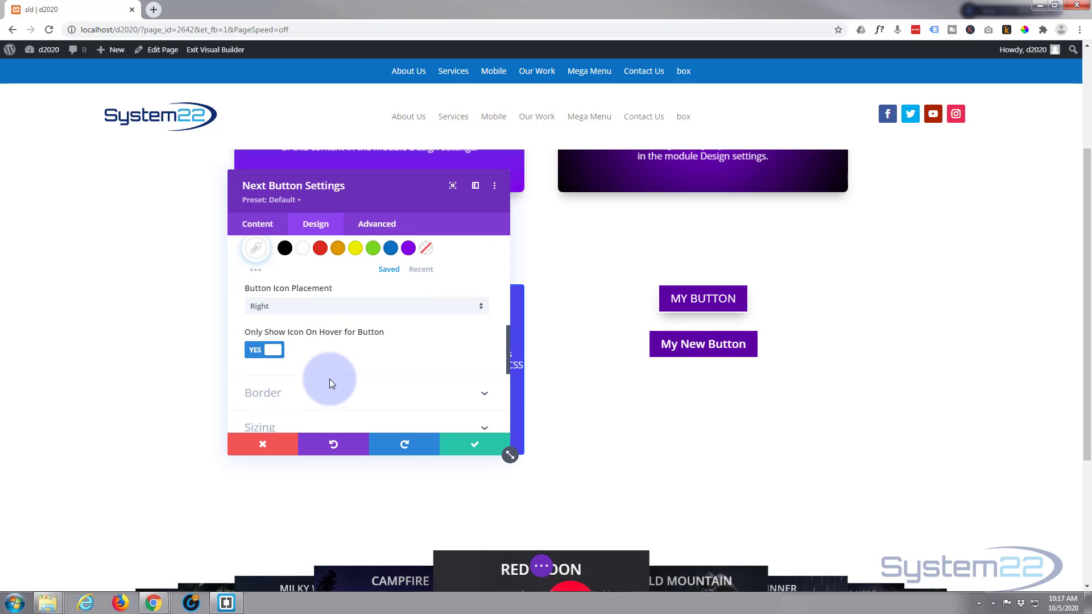
click(288, 307)
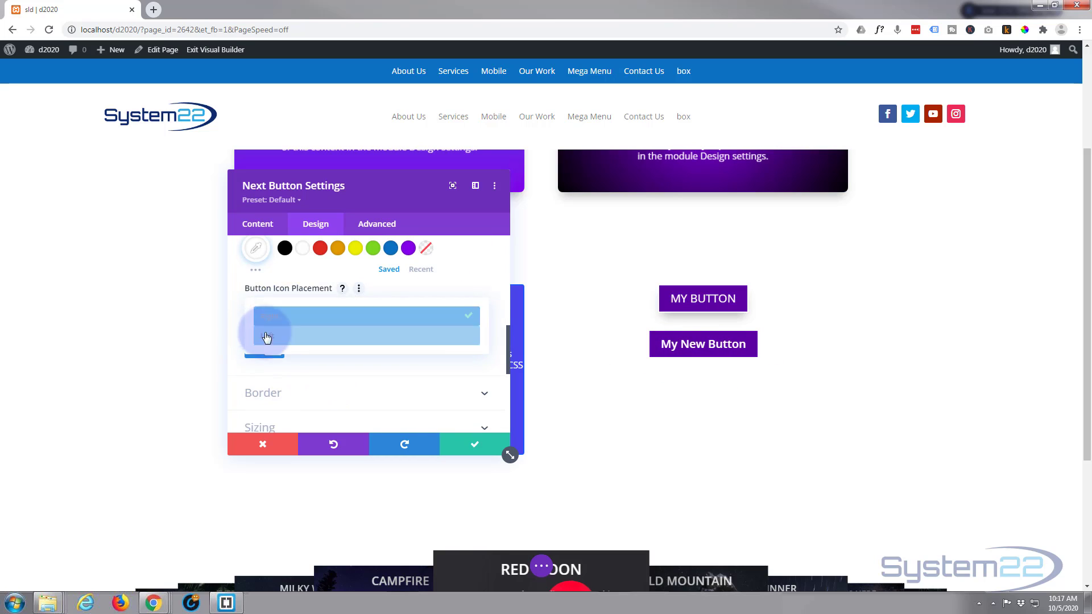
click(266, 338)
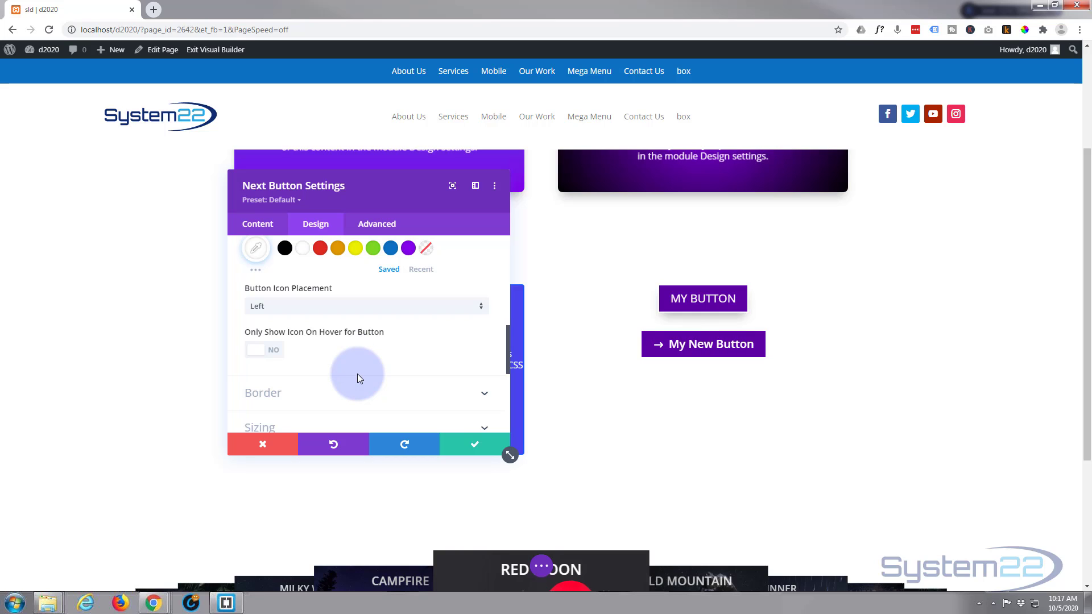
Turn off Show Icon for the button.
scroll(357, 378, down, 1)
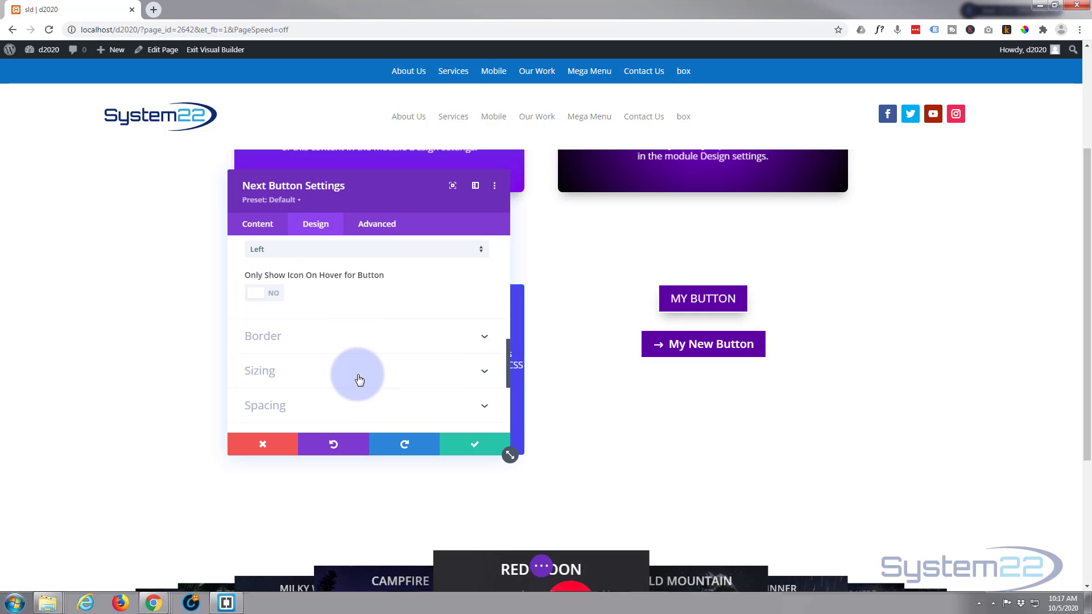
scroll(357, 373, up, 4)
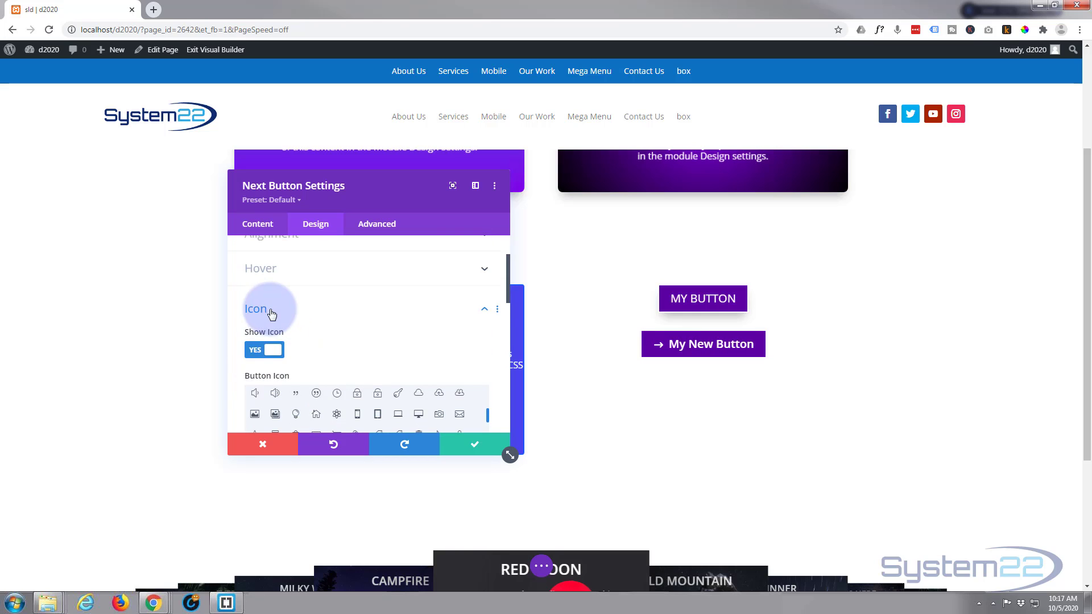
click(252, 356)
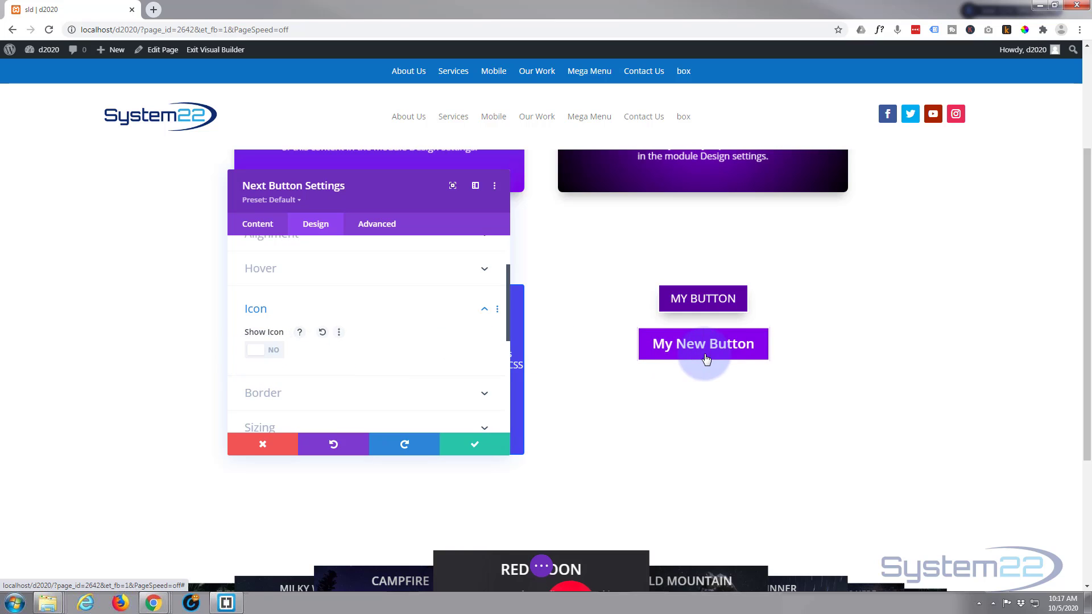
Round all four corners of the button's border to 50px with the corner values linked.
scroll(333, 351, down, 5)
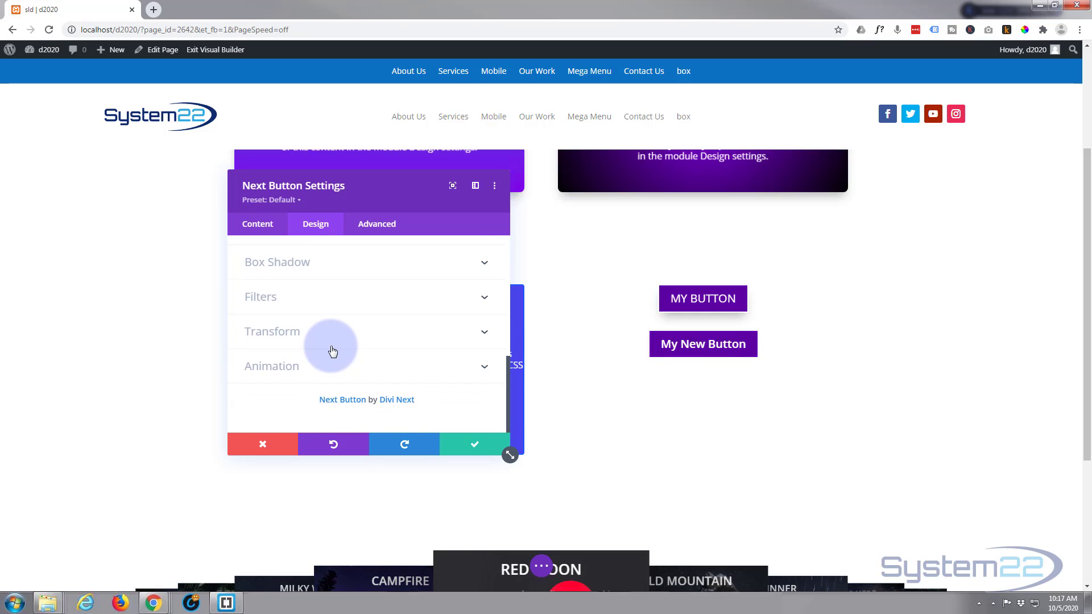
scroll(333, 351, up, 1)
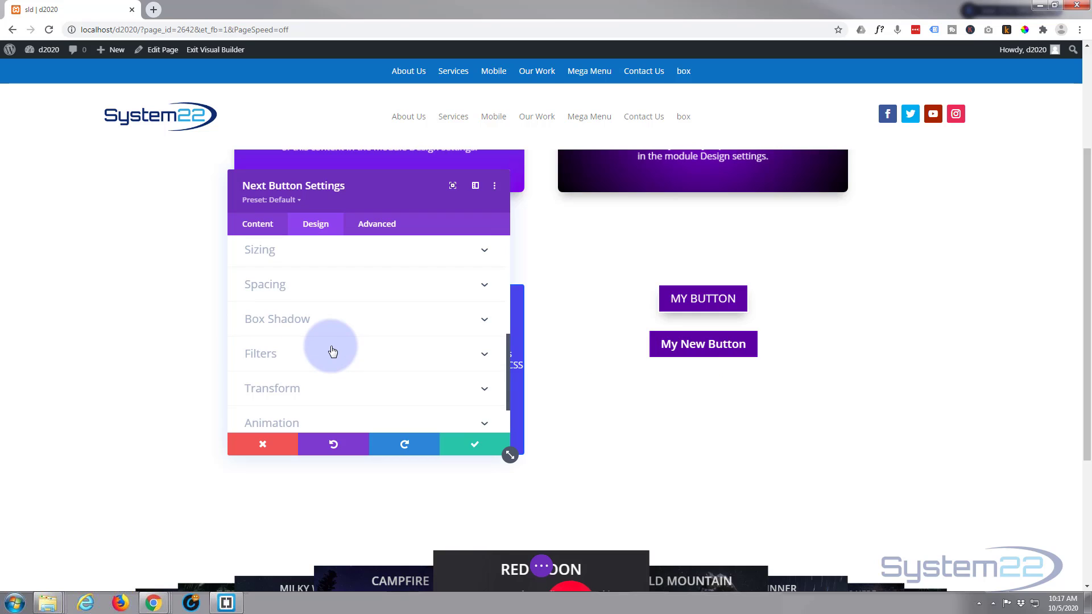
scroll(333, 351, up, 2)
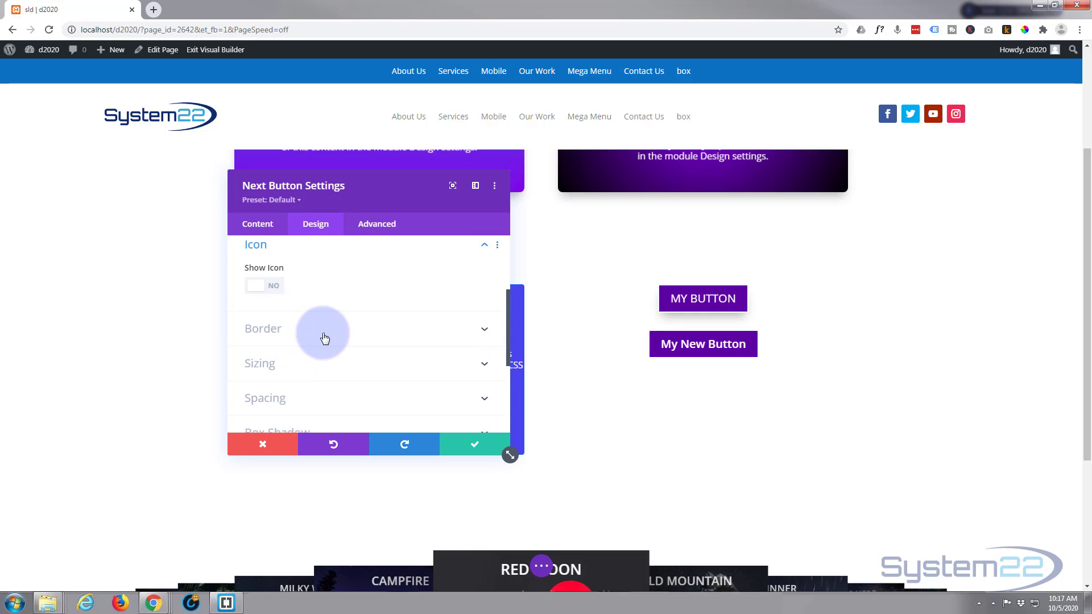
click(325, 337)
click(275, 306)
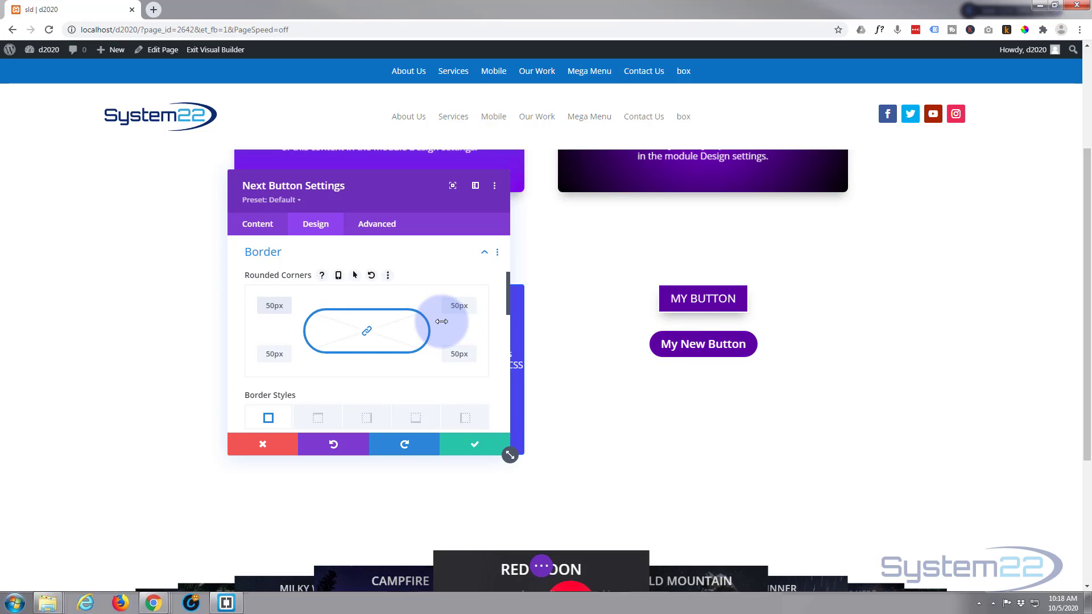
click(451, 303)
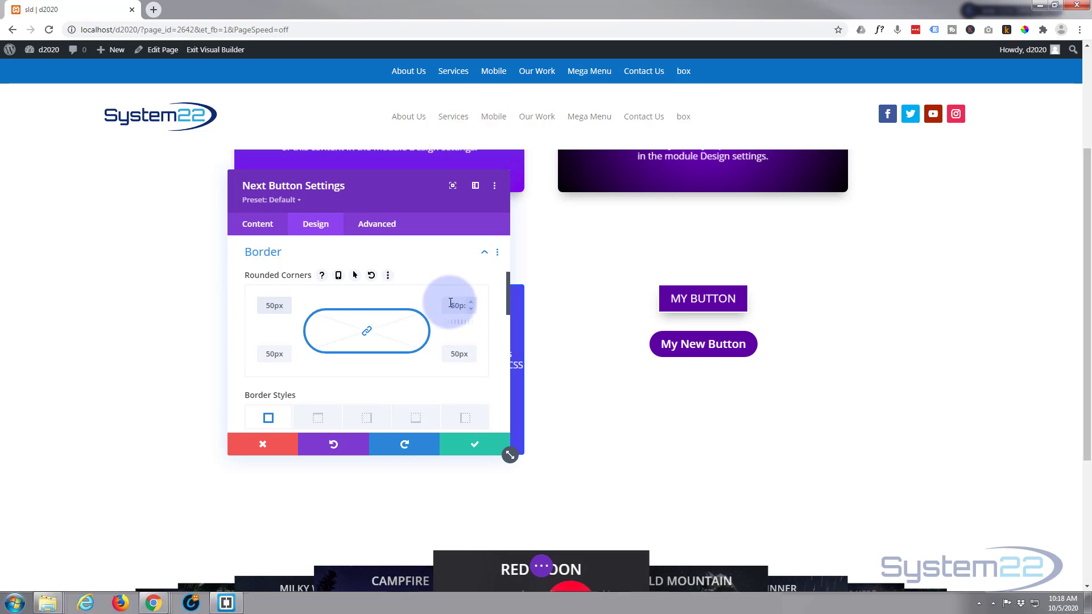
click(365, 331)
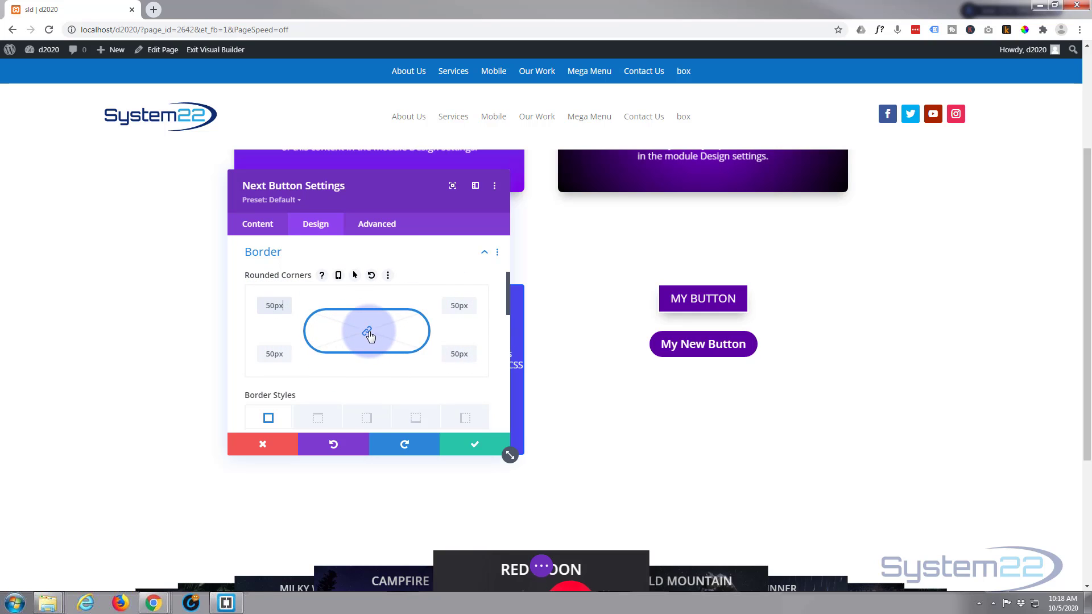
Try blue #0c71c3 as the button's border color.
scroll(404, 367, down, 2)
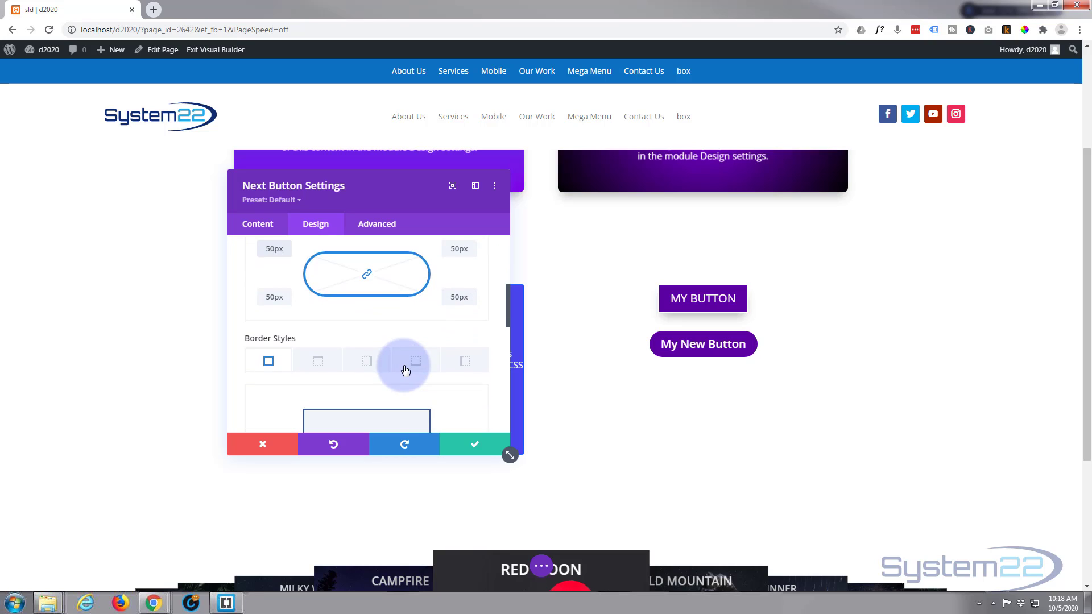
scroll(405, 370, down, 2)
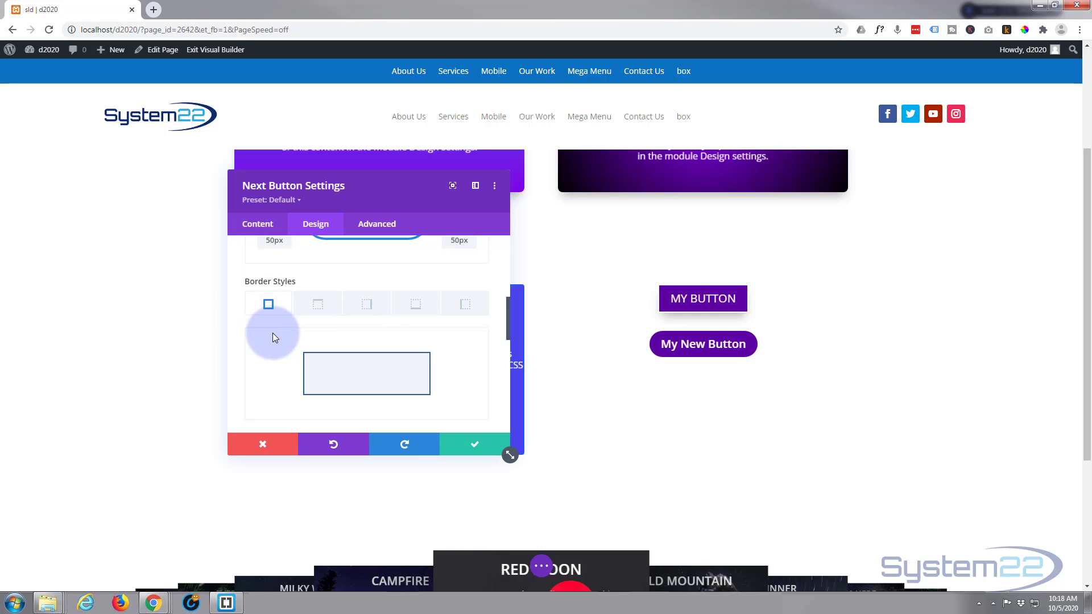
scroll(274, 338, down, 3)
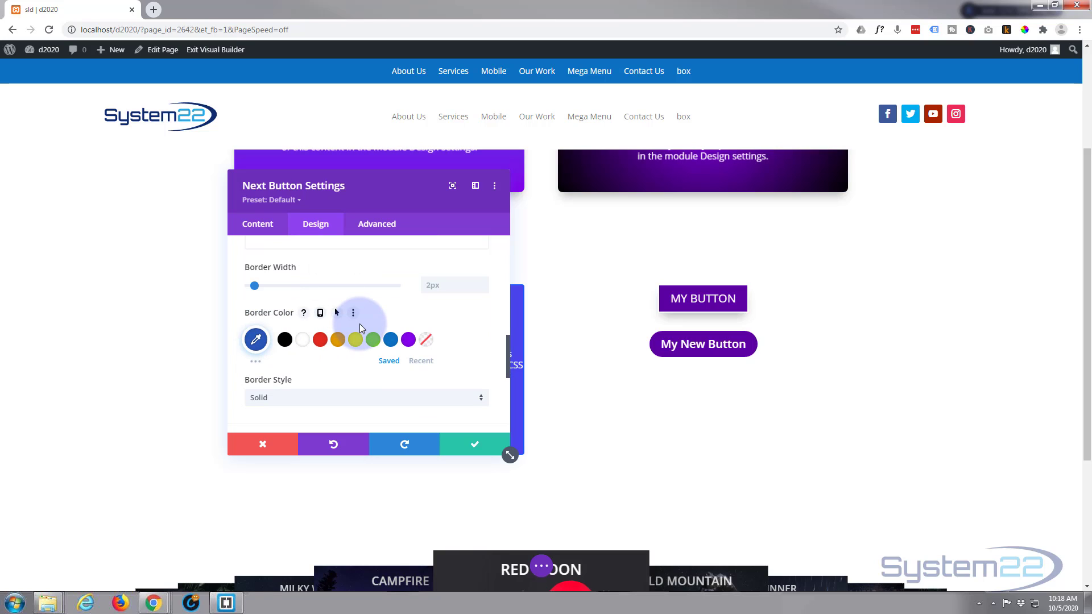
click(256, 341)
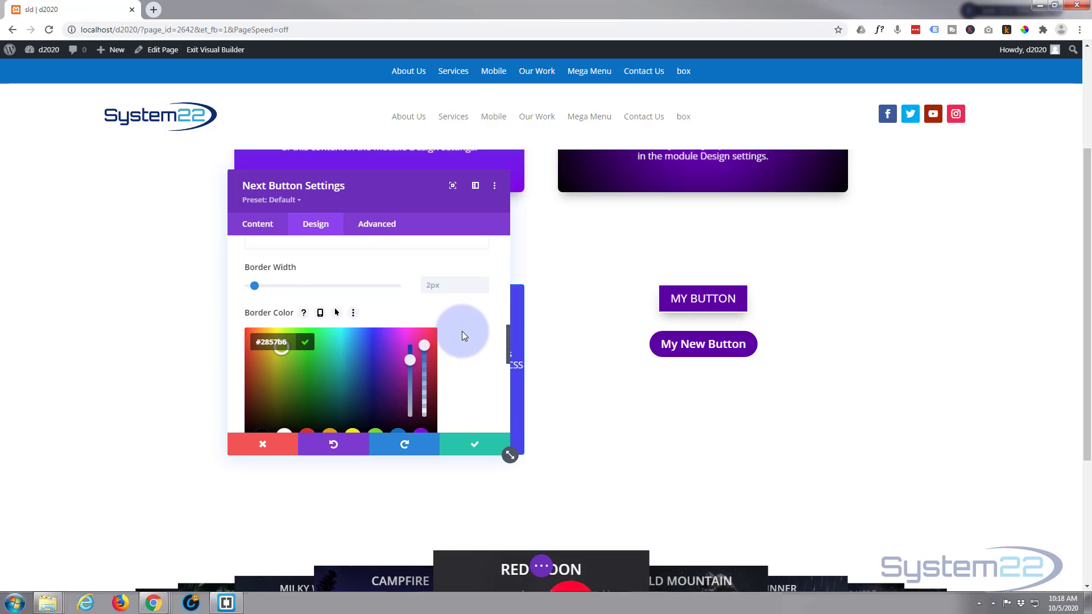
scroll(462, 331, down, 3)
click(399, 269)
scroll(438, 321, up, 3)
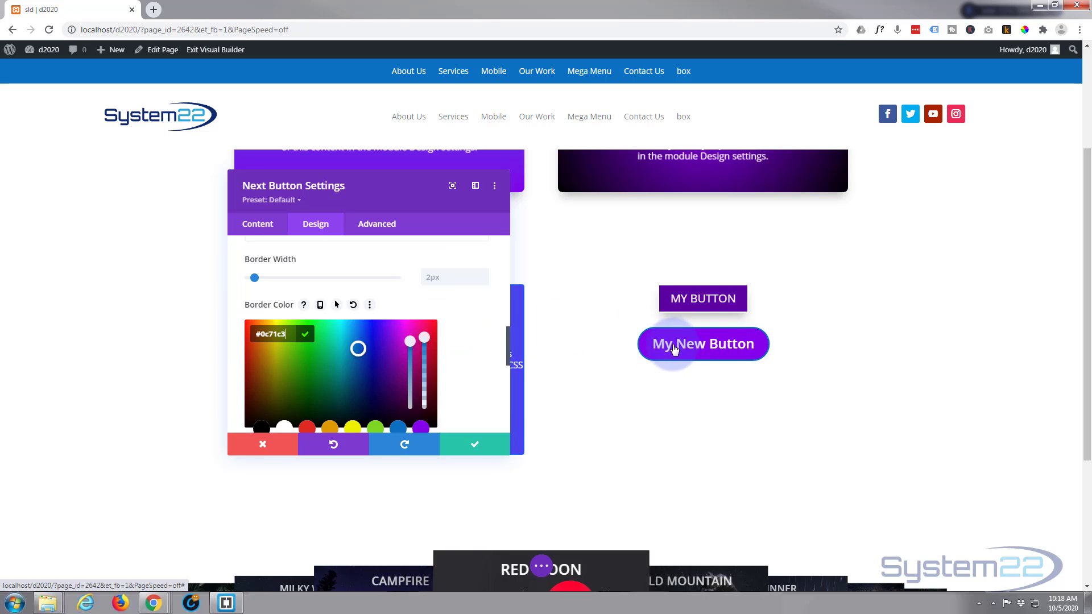
Set the button's border color to purple #8300e9.
scroll(471, 348, down, 1)
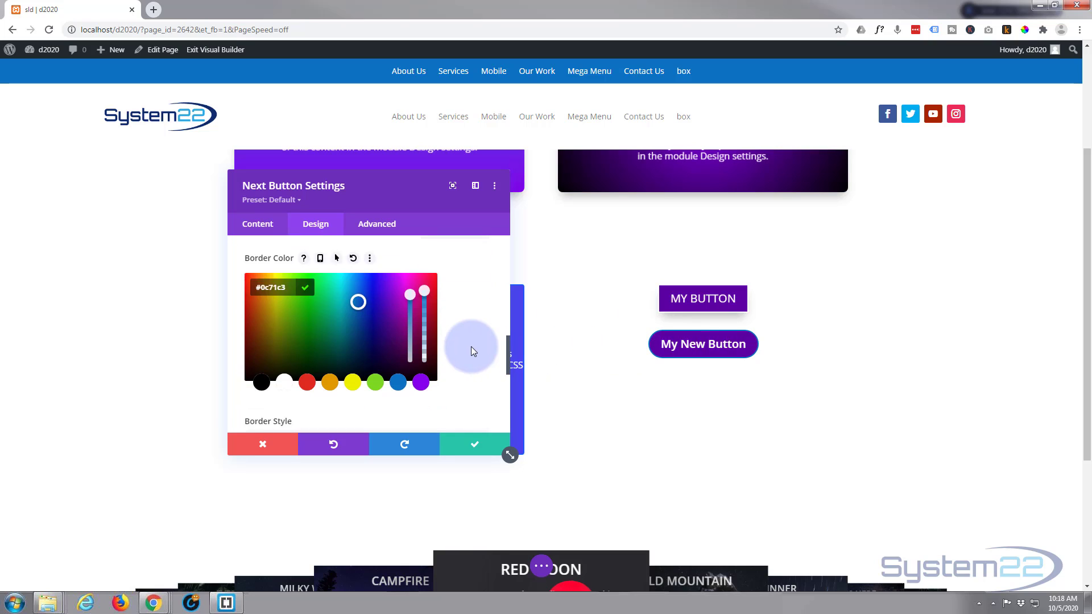
scroll(471, 348, down, 1)
click(421, 313)
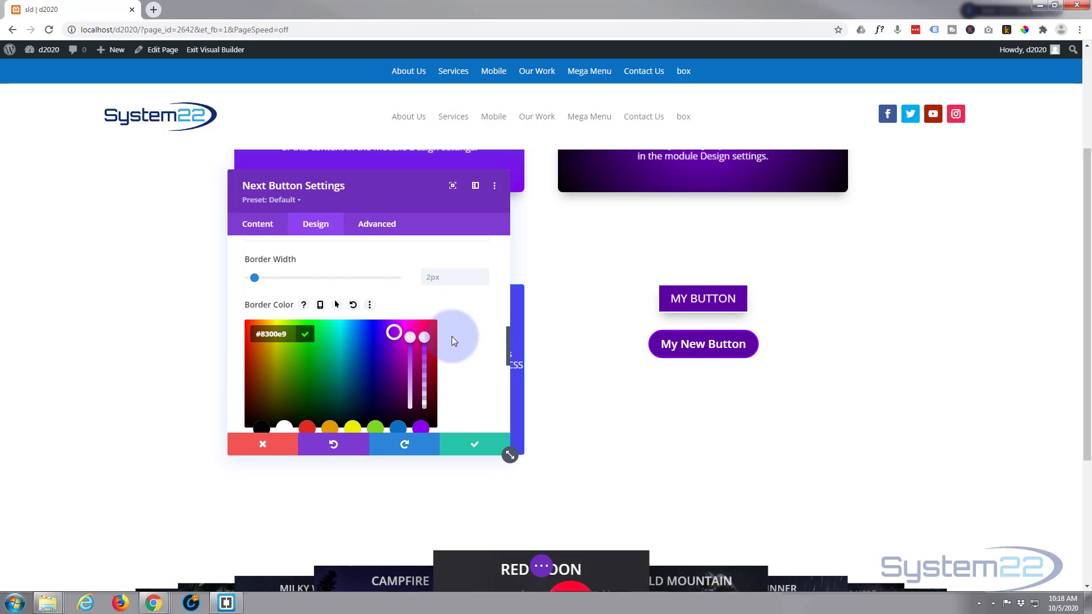
Set the button's padding to 15px top and bottom and 45px left and right, linking each pair.
scroll(452, 336, down, 3)
scroll(453, 341, down, 3)
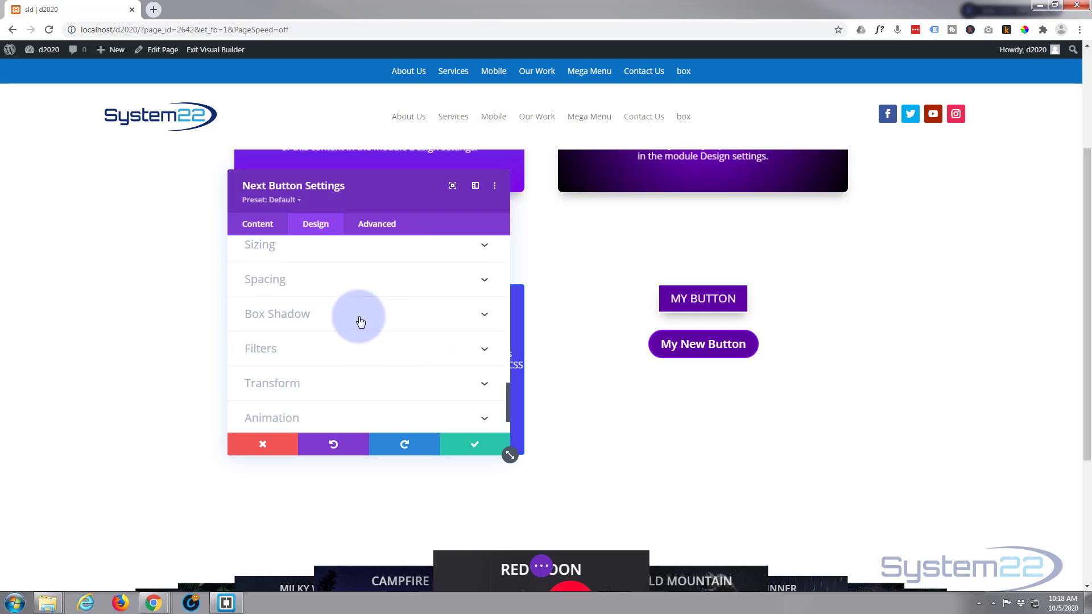
click(324, 280)
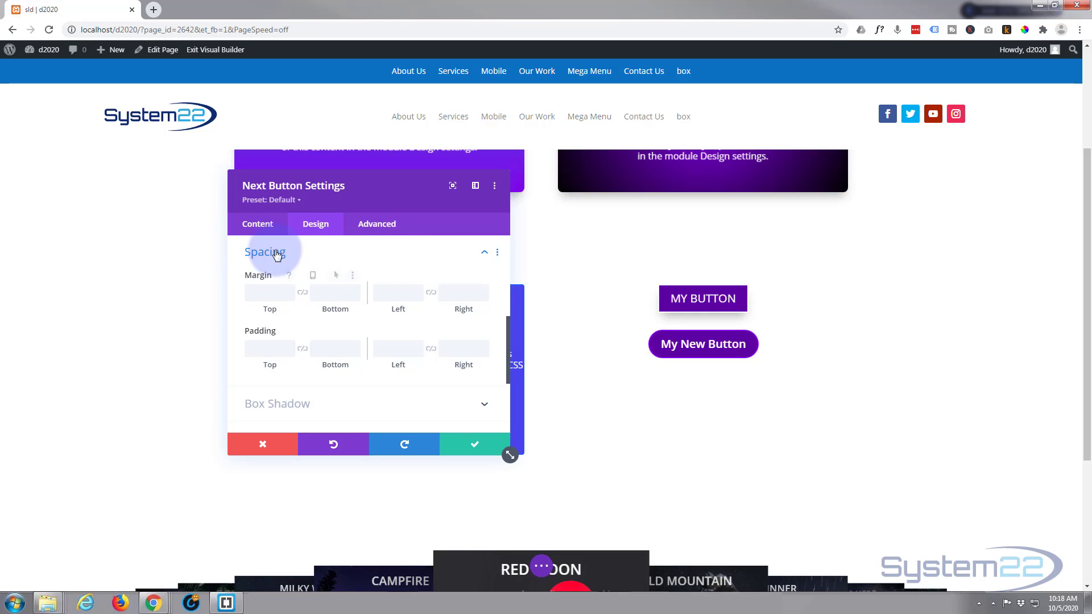
click(265, 347)
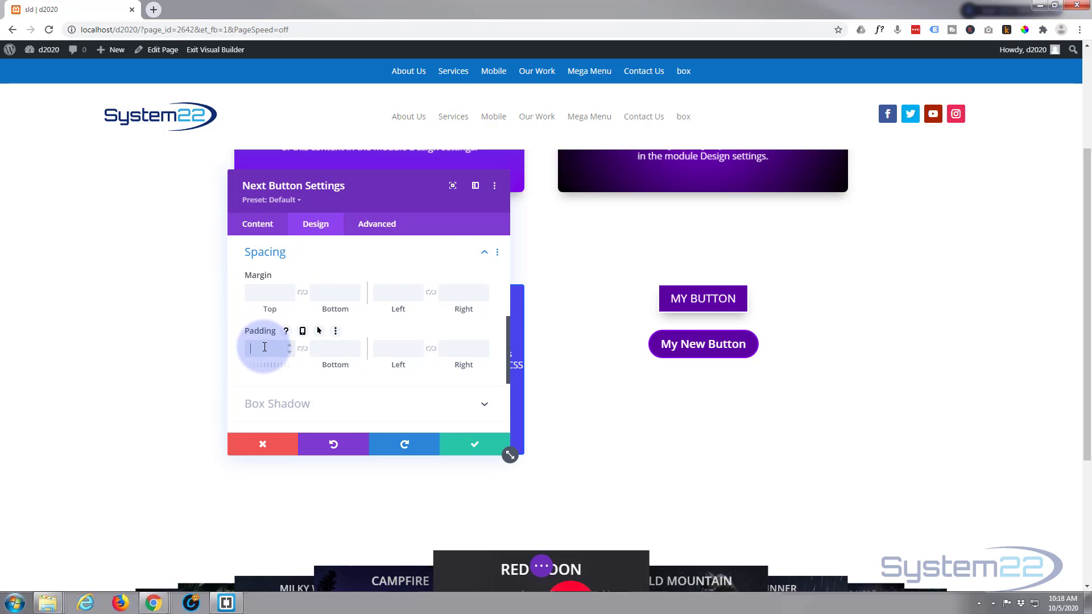
text(15px)
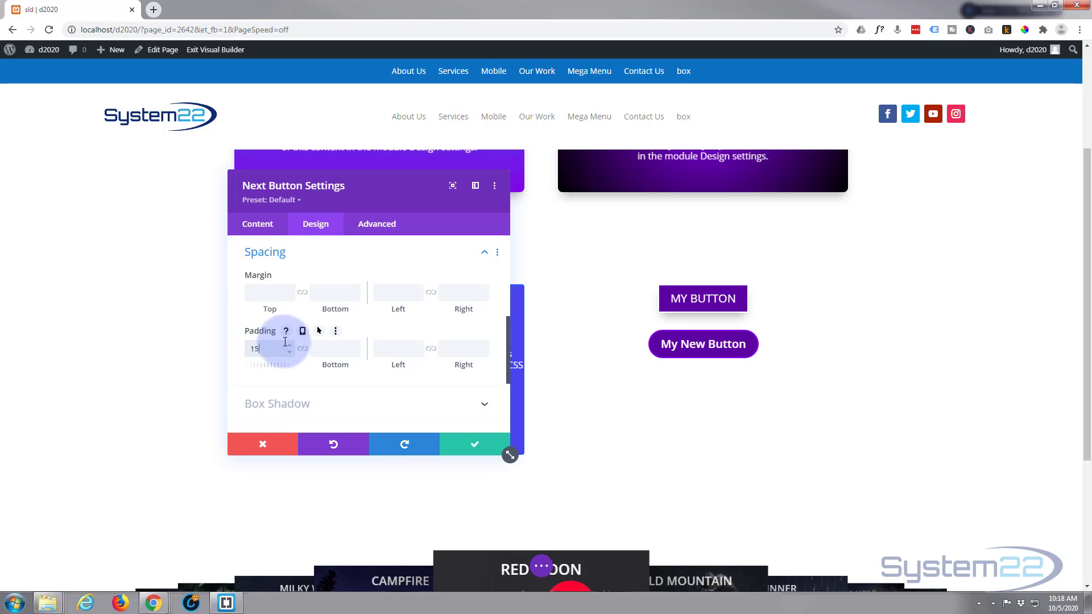
click(303, 349)
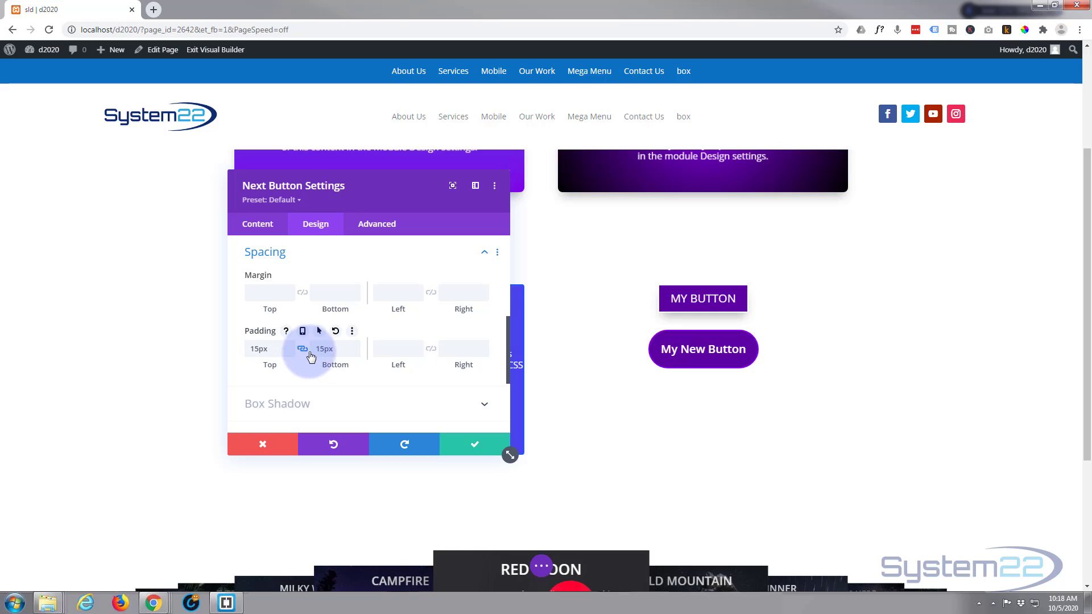
click(380, 346)
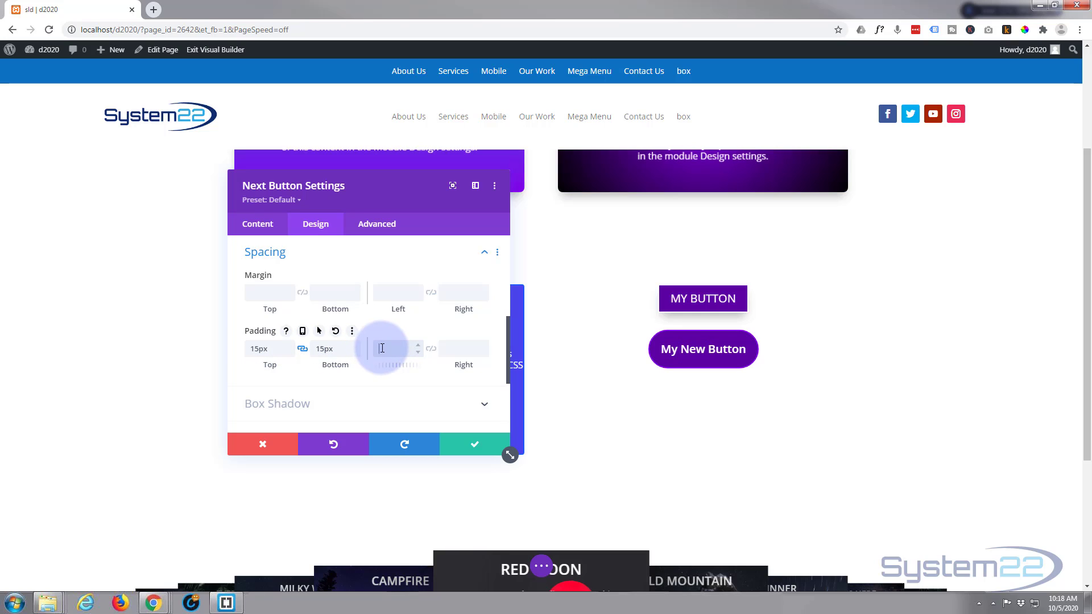
click(431, 349)
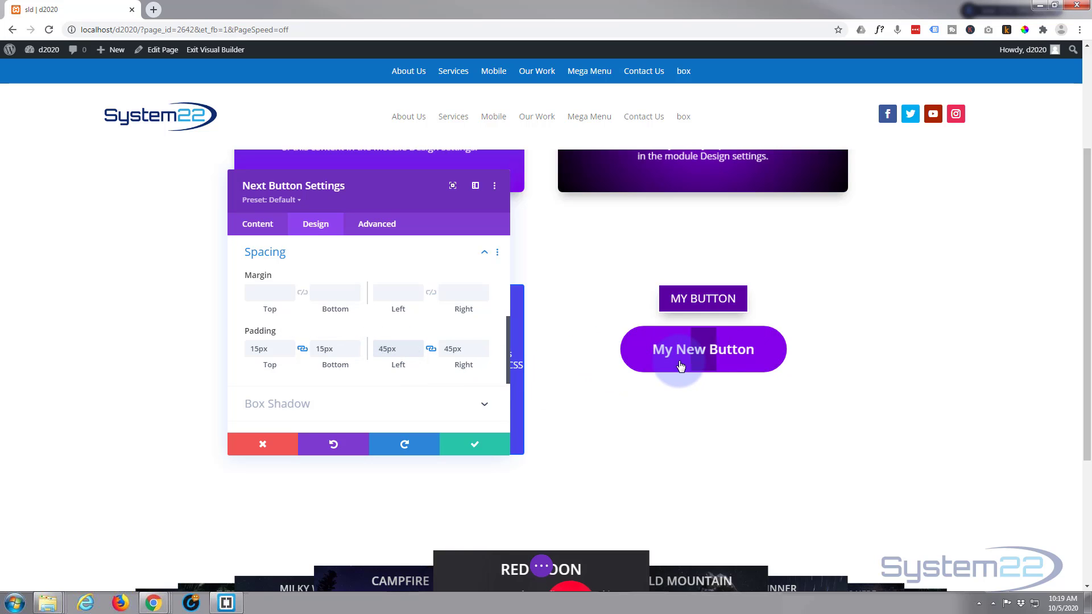
click(402, 353)
Apply the box shadow preset that falls straight below the button and save the module's settings.
scroll(347, 344, down, 2)
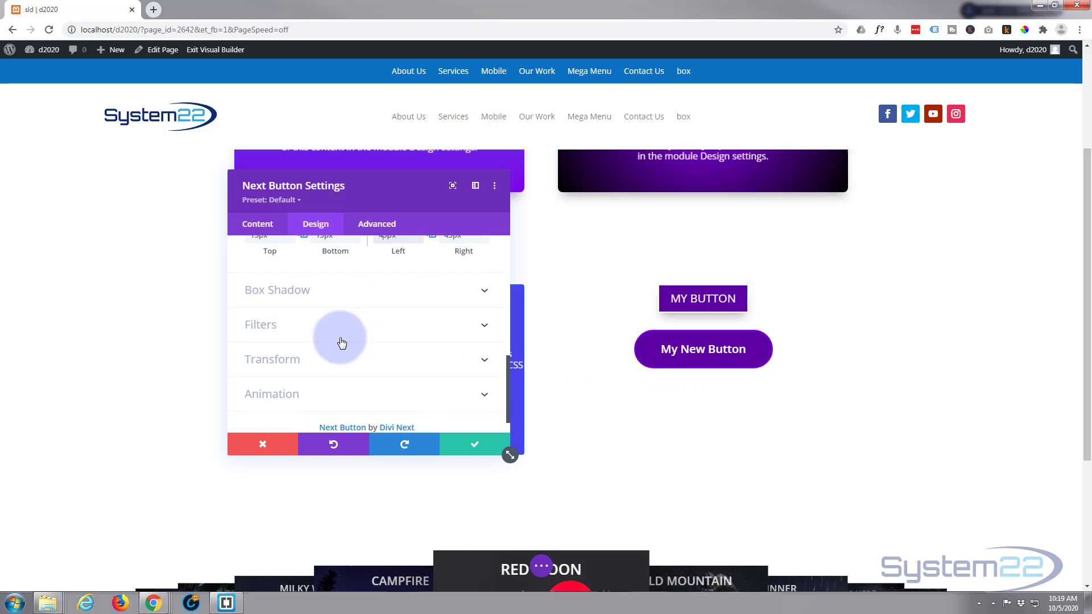
click(353, 299)
click(451, 309)
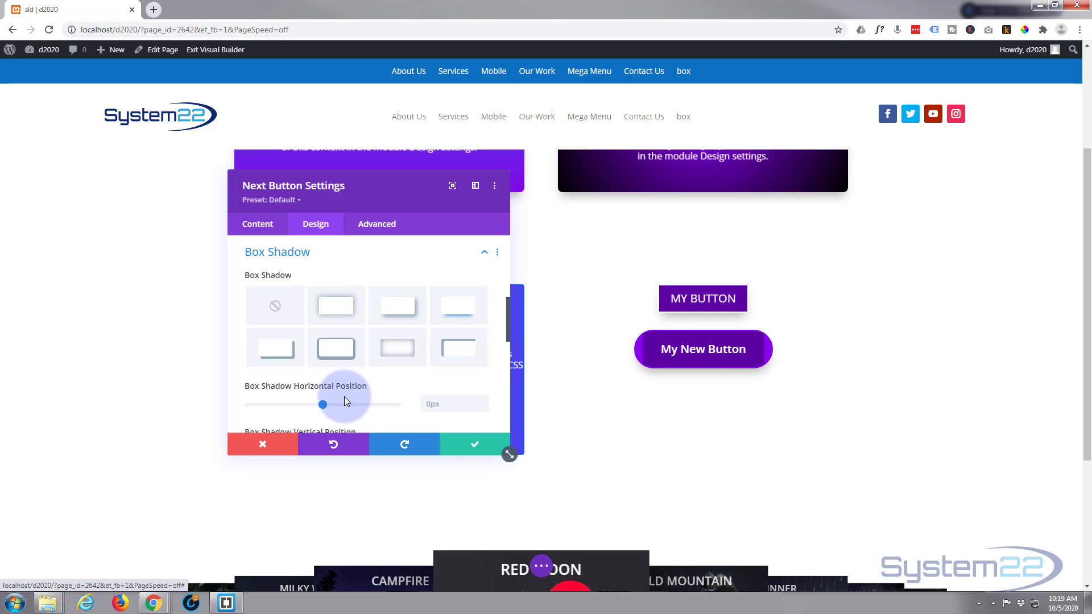
click(480, 450)
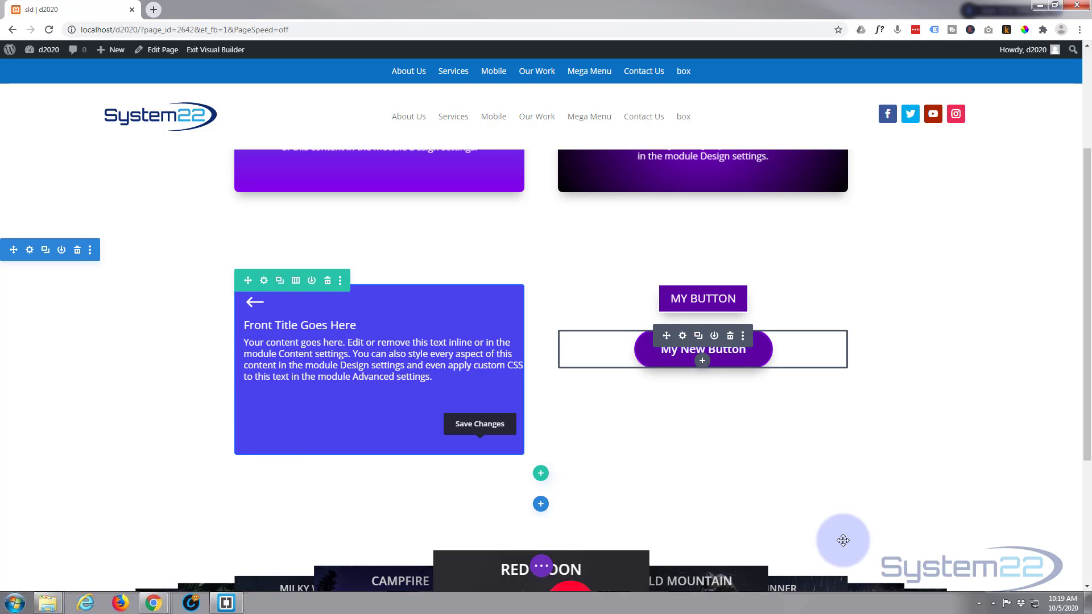
Save the page as a draft and exit the visual builder.
scroll(541, 569, down, 2)
scroll(541, 568, down, 3)
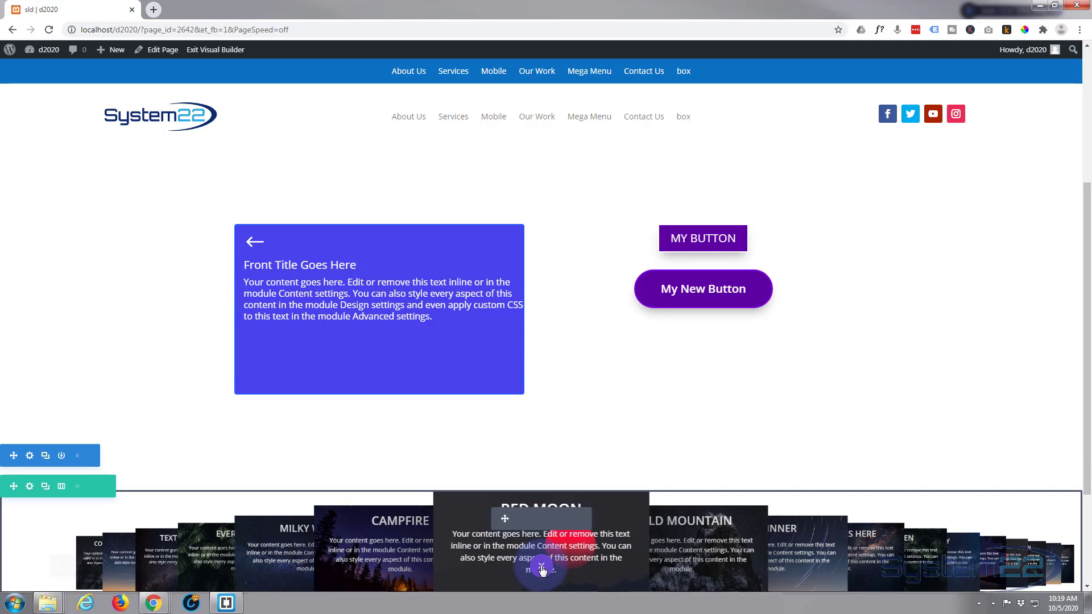
click(541, 567)
click(1010, 566)
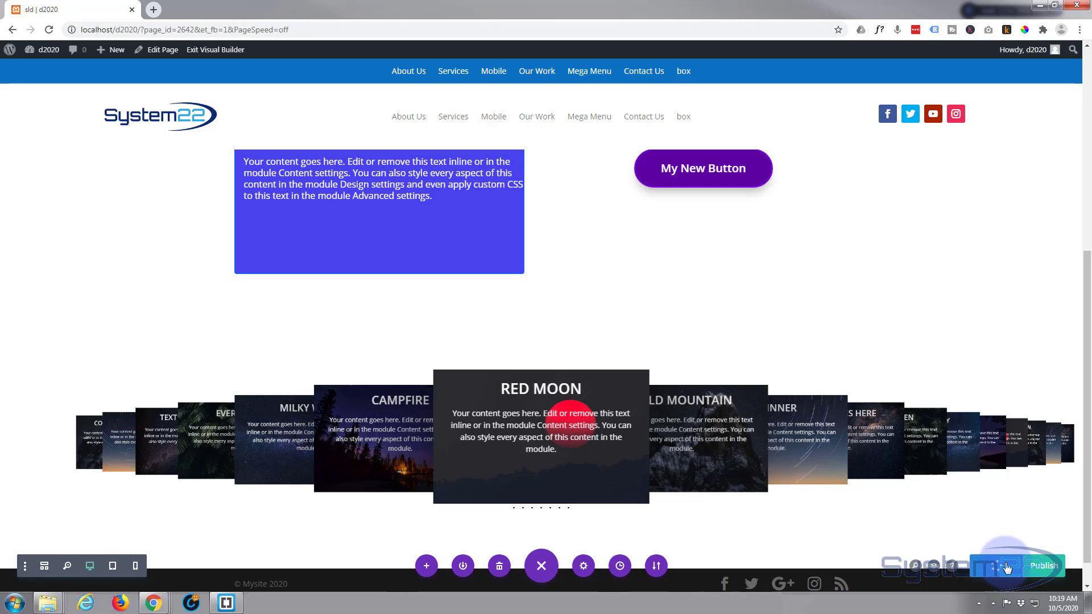
click(207, 52)
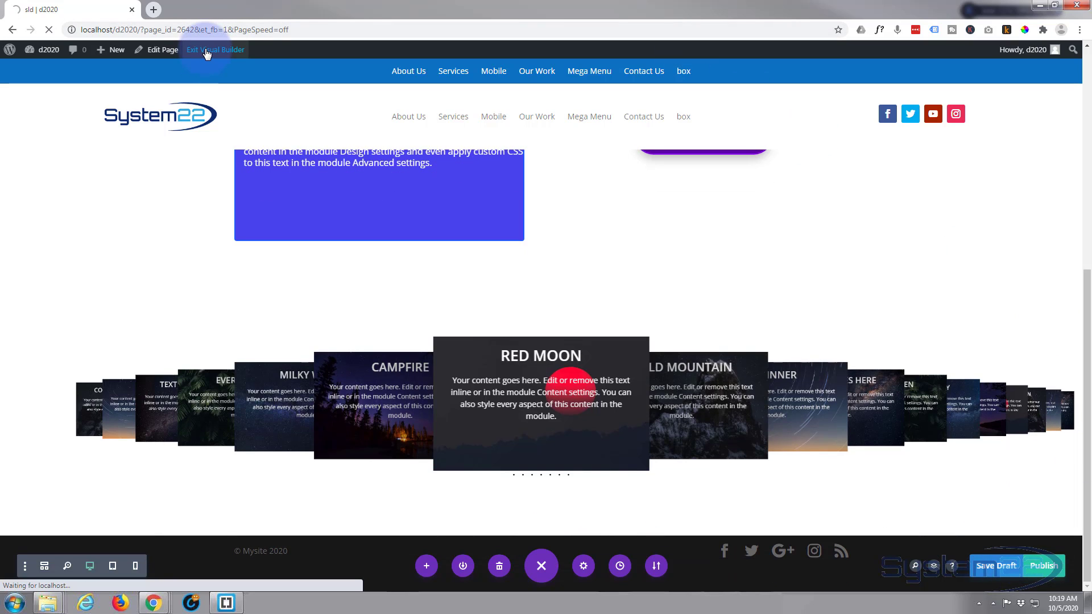